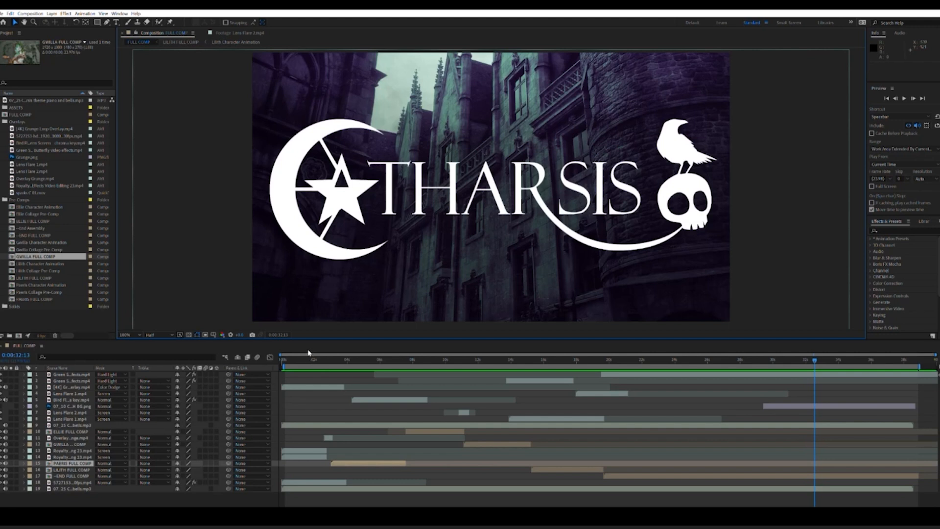
Step: Scrub FULL COMP from its start to the green-haired character's segment and open the PAERIS FULL COMP pre-comp
left_click_drag(286, 355, 282, 379)
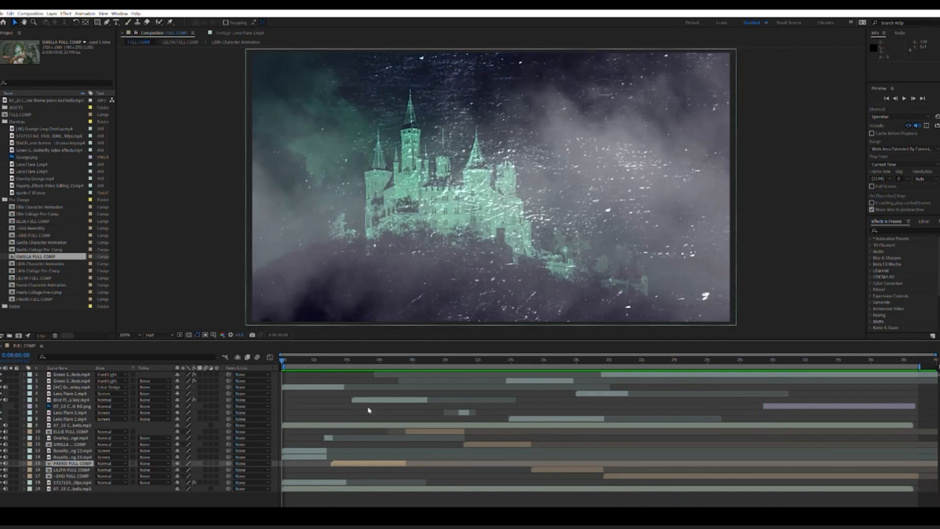
left_click(370, 361)
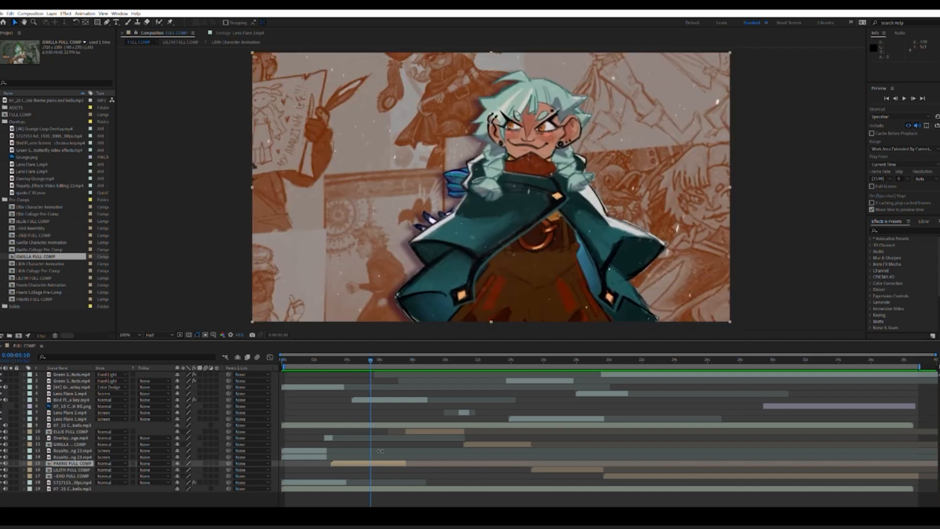
double_click(71, 458)
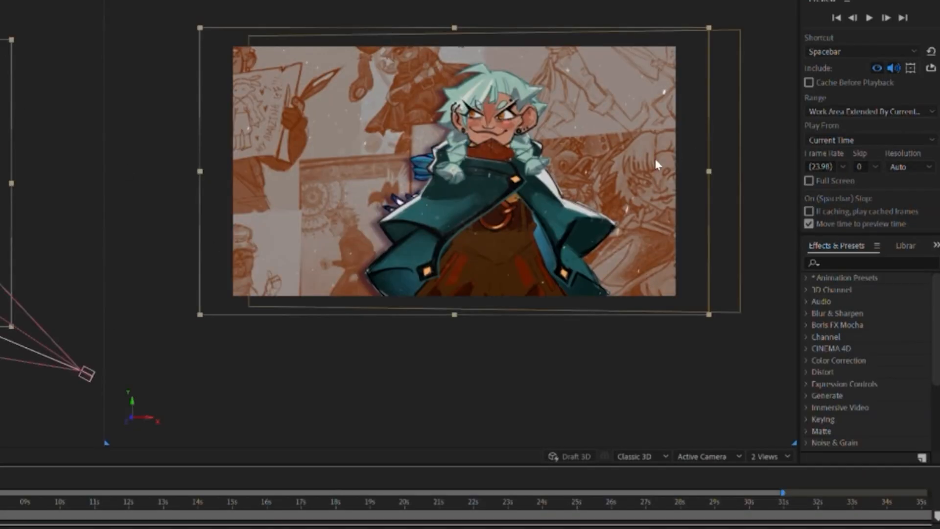
Step: Inspect the character and Camera 1 layers, and open the Paeris Character Animation composition
left_click(489, 171)
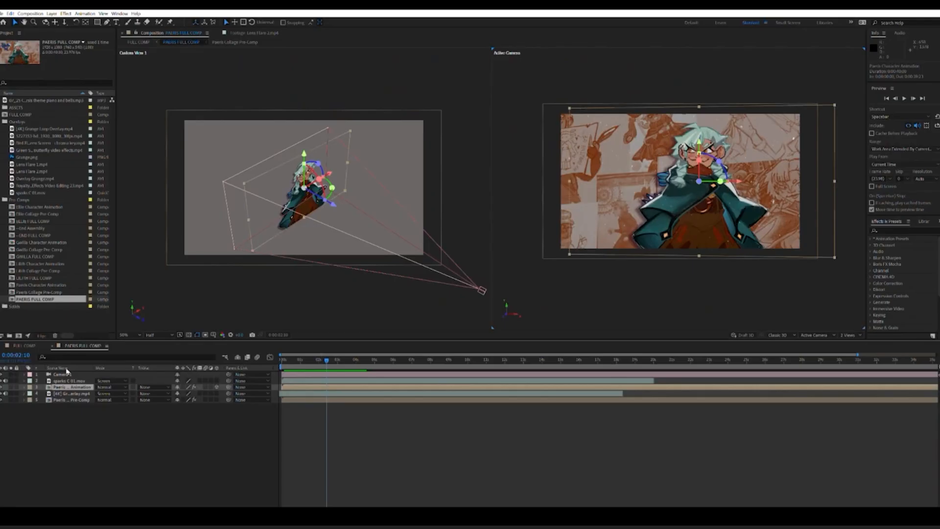
left_click(71, 373)
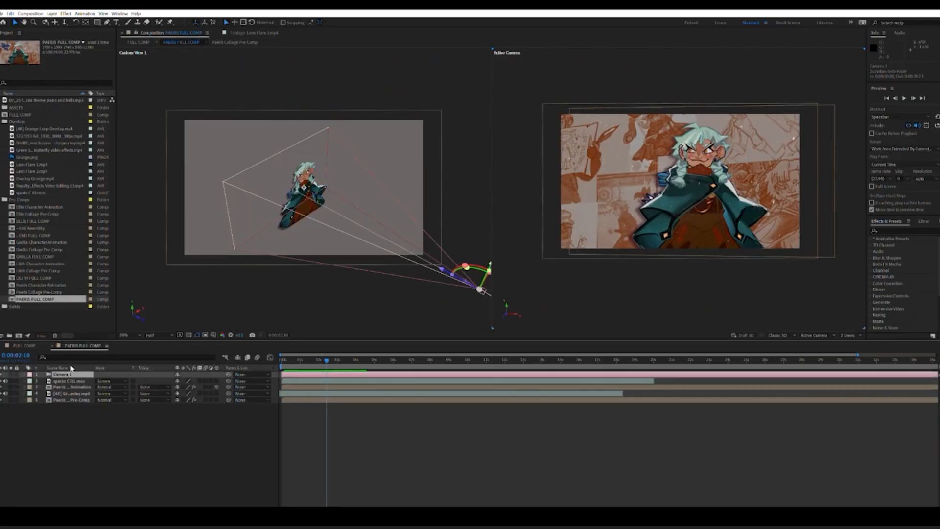
left_click(75, 459)
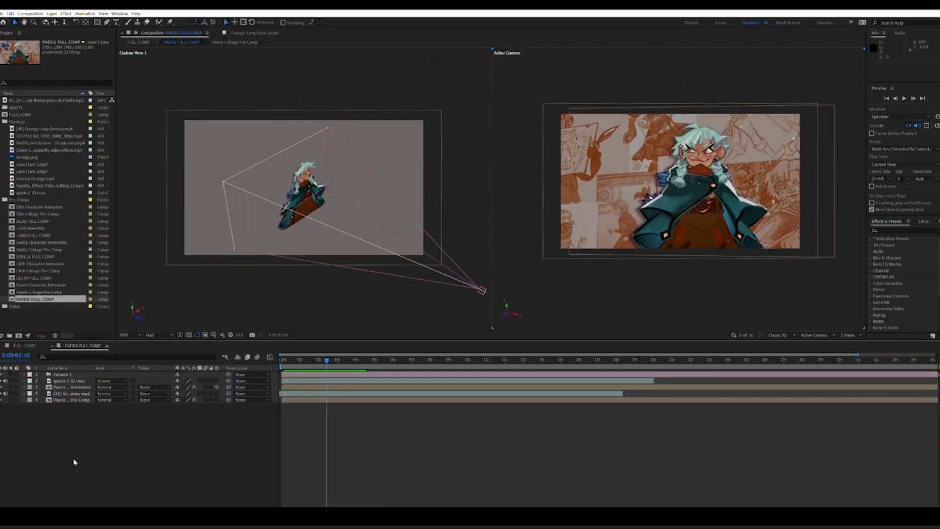
double_click(73, 387)
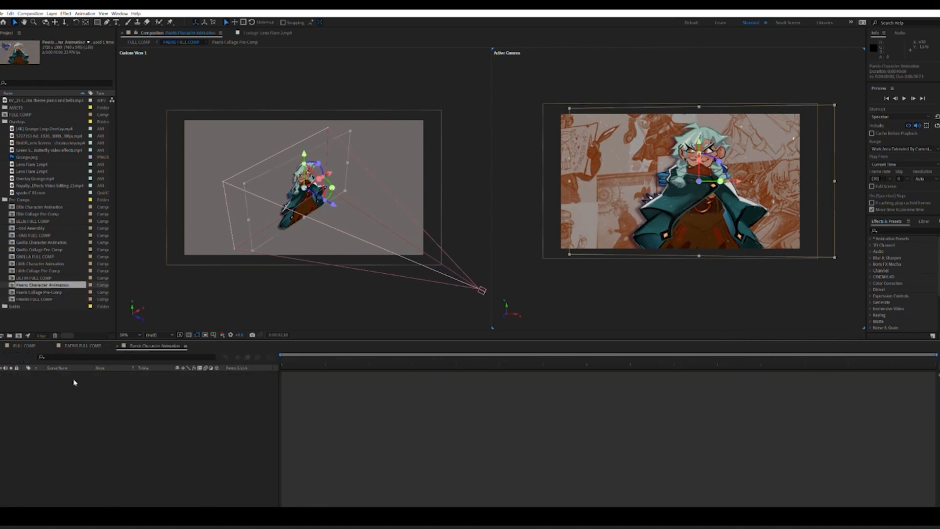
Step: Expand both layers' properties at the first frame and reveal the Puppet effect's mesh on the character layer
left_click(24, 381)
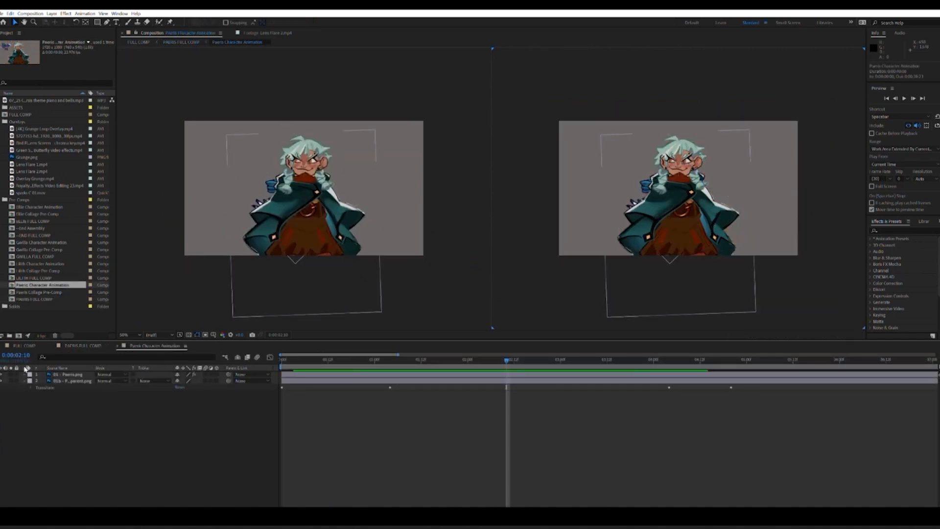
left_click(25, 374)
left_click_drag(316, 361, 263, 362)
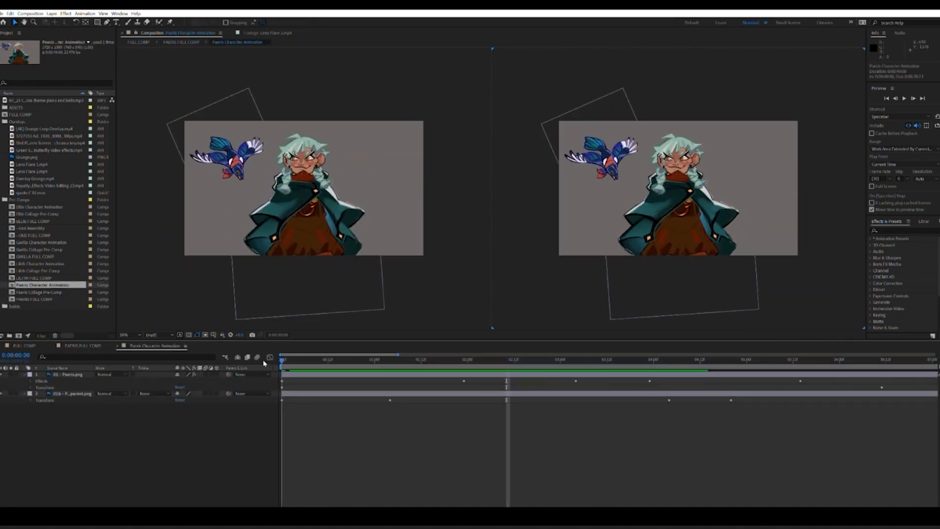
left_click(30, 381)
left_click(38, 387)
left_click(47, 386)
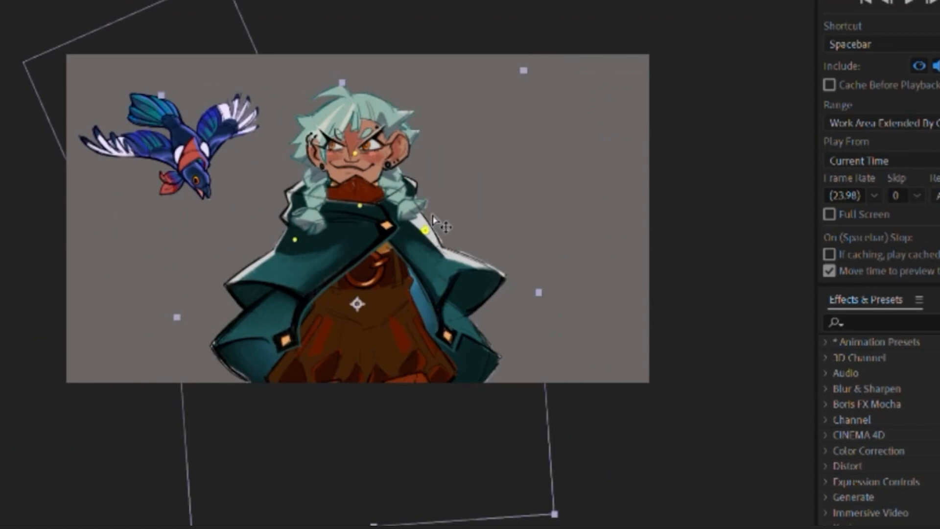
Step: Try moving the puppet pins on the character's shoulder and head, undoing each move
left_click_drag(426, 229, 455, 227)
key("ctrl+z")
left_click_drag(356, 154, 362, 129)
key("ctrl+z")
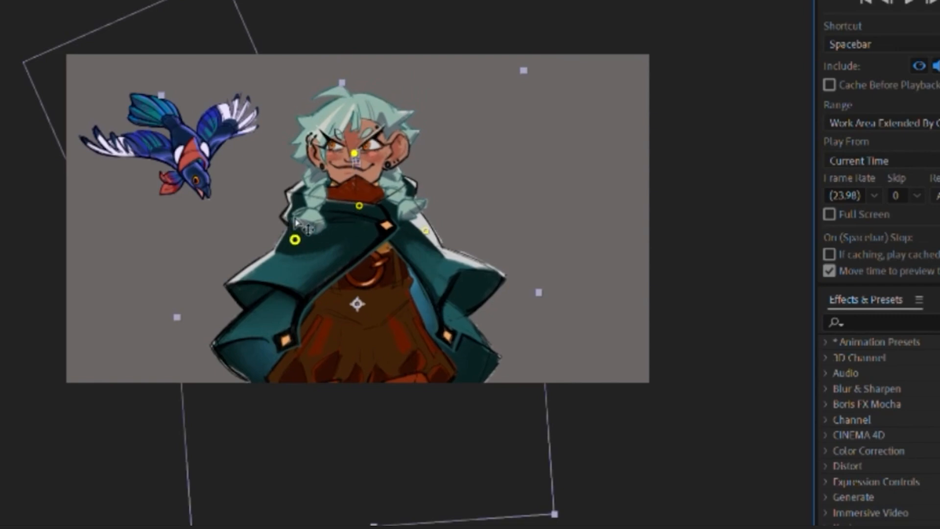
left_click(359, 206)
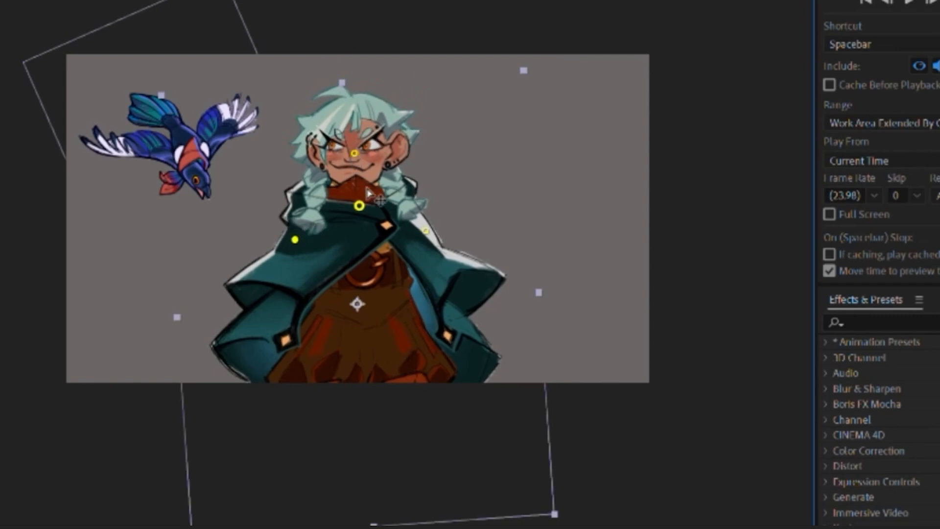
left_click(425, 229)
mouse_move(365, 145)
left_mouse_down()
mouse_move(398, 165)
mouse_move(310, 157)
mouse_move(419, 172)
mouse_move(270, 219)
mouse_move(281, 153)
mouse_move(384, 193)
mouse_move(353, 211)
mouse_move(363, 230)
mouse_move(374, 172)
mouse_move(365, 141)
left_mouse_up()
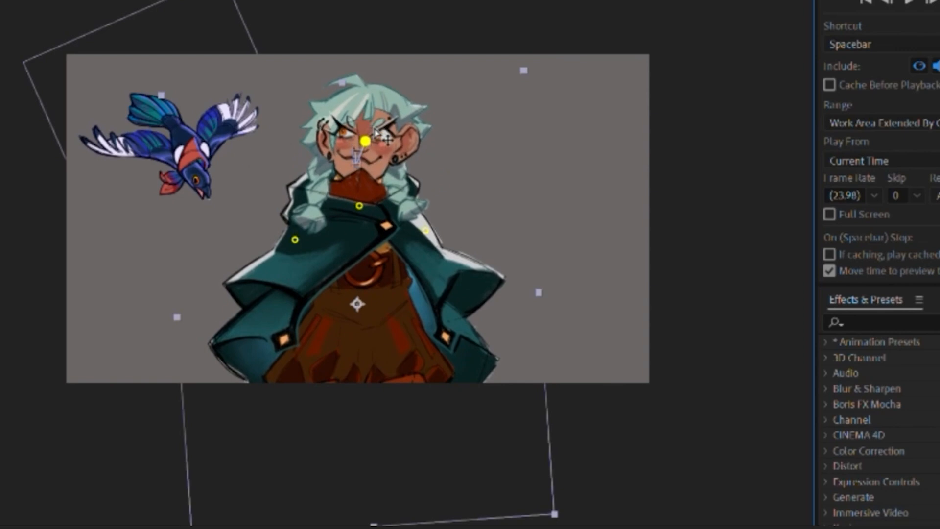
key("ctrl+z")
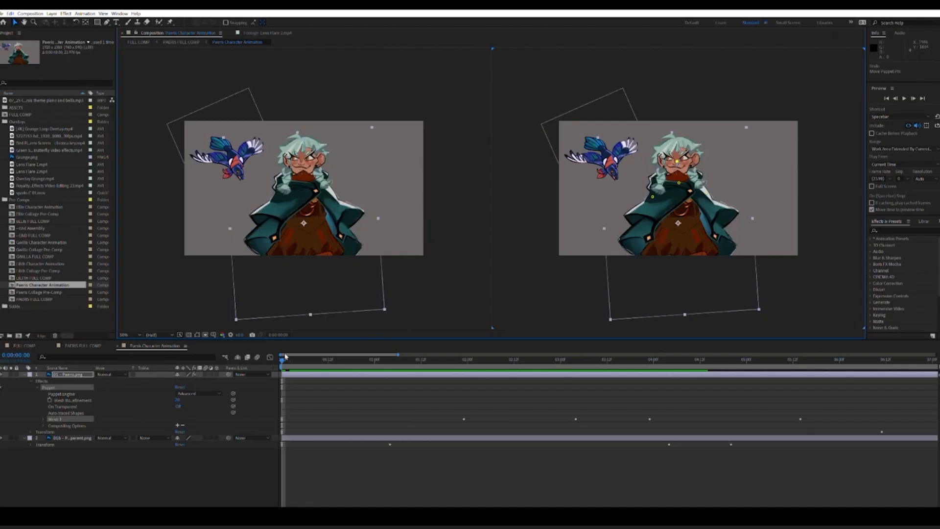
Step: Scrub through the character's puppet animation and the bird layer's motion path, finishing at the first frame
left_click_drag(285, 356, 250, 387)
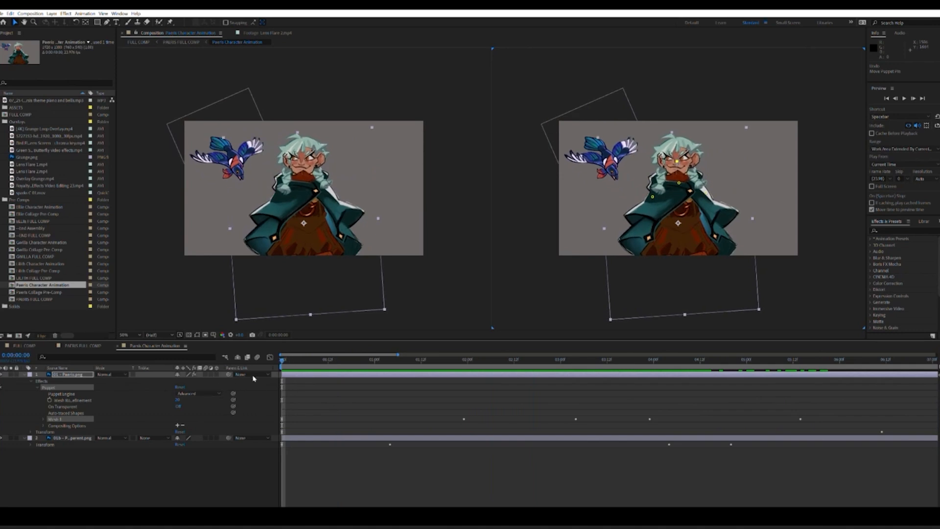
left_click(72, 437)
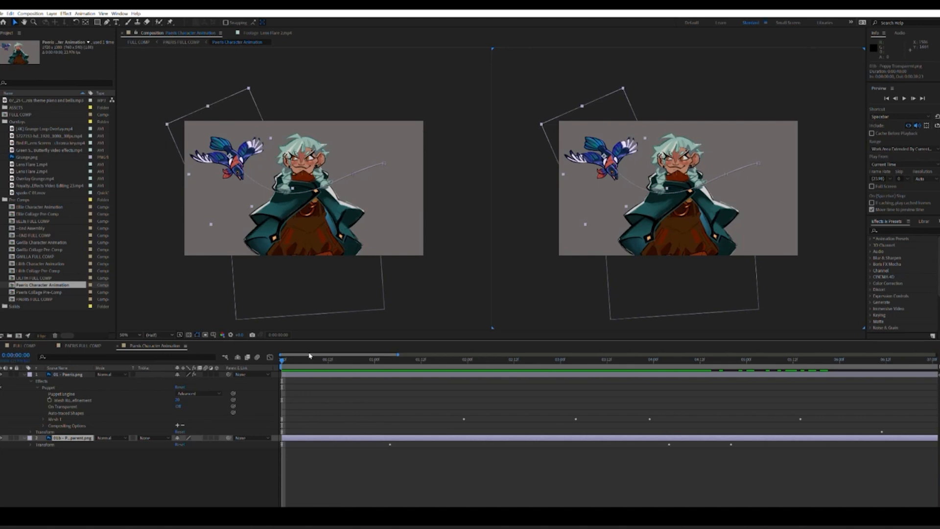
left_click_drag(312, 359, 350, 361)
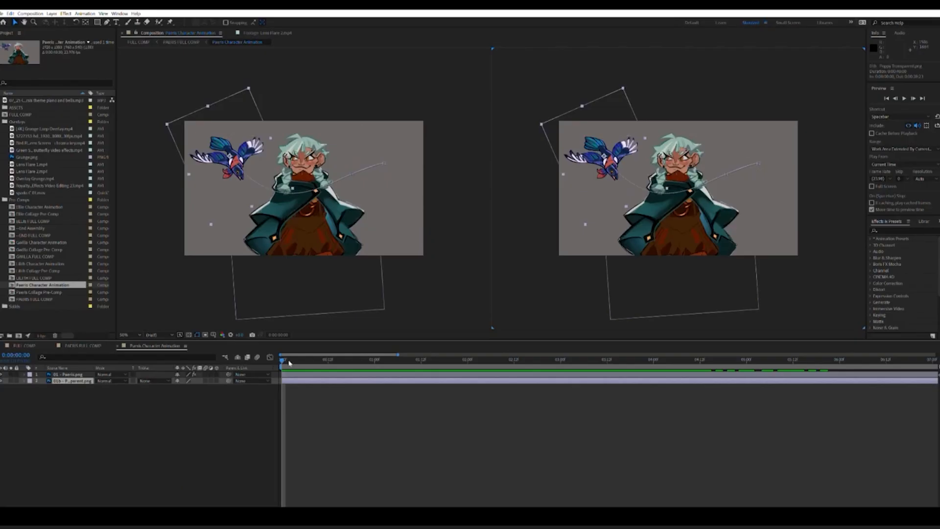
left_click_drag(289, 362, 218, 396)
left_click_drag(284, 360, 226, 380)
left_click(121, 421)
Step: Close the Paeris Character Animation timeline and open the Paeris Collage Pre-Comp from PAERIS FULL COMP
left_click(78, 346)
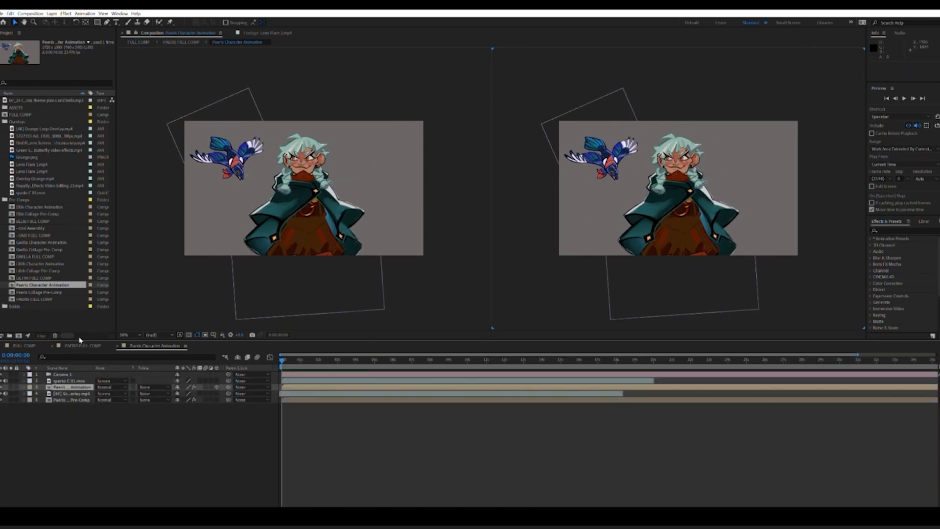
left_click(119, 346)
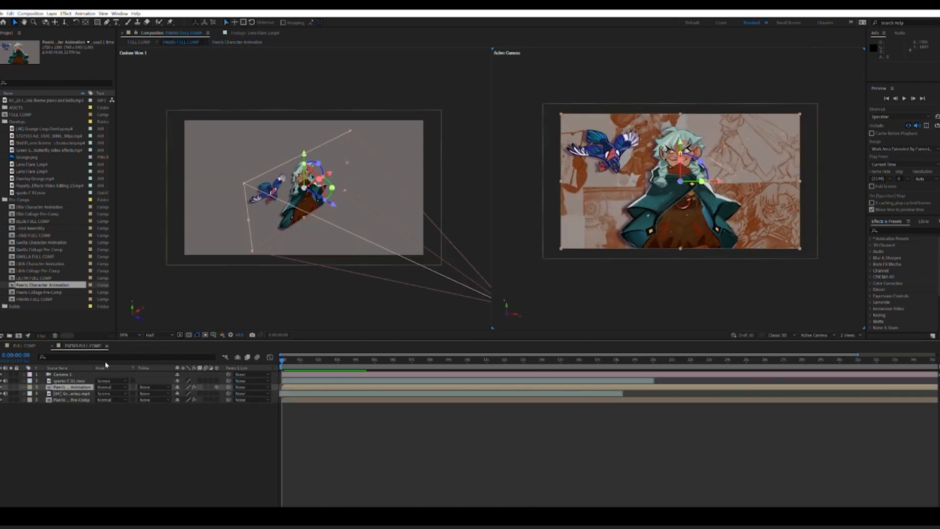
left_click(73, 399)
double_click(74, 399)
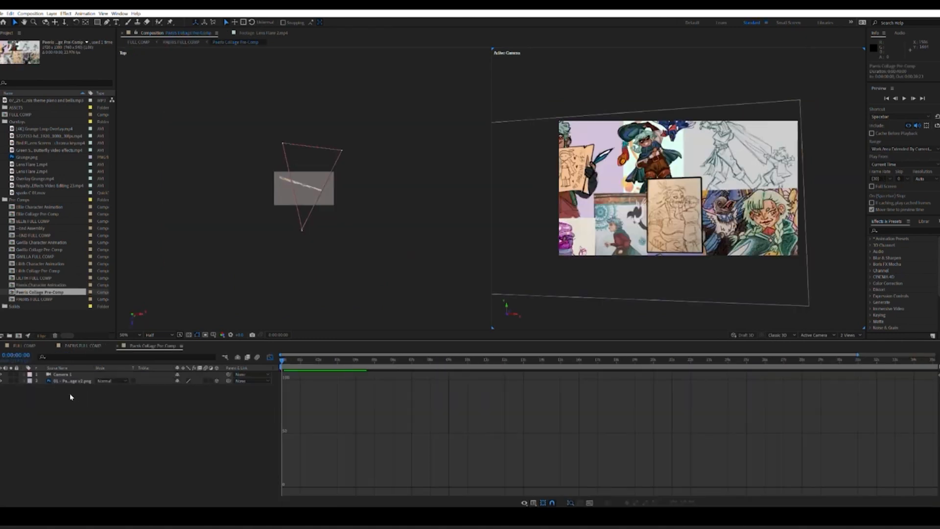
Step: Preview the characters' collage images from the project's ASSETS folder, and close the footage viewer
left_click(1, 122)
left_click(1, 107)
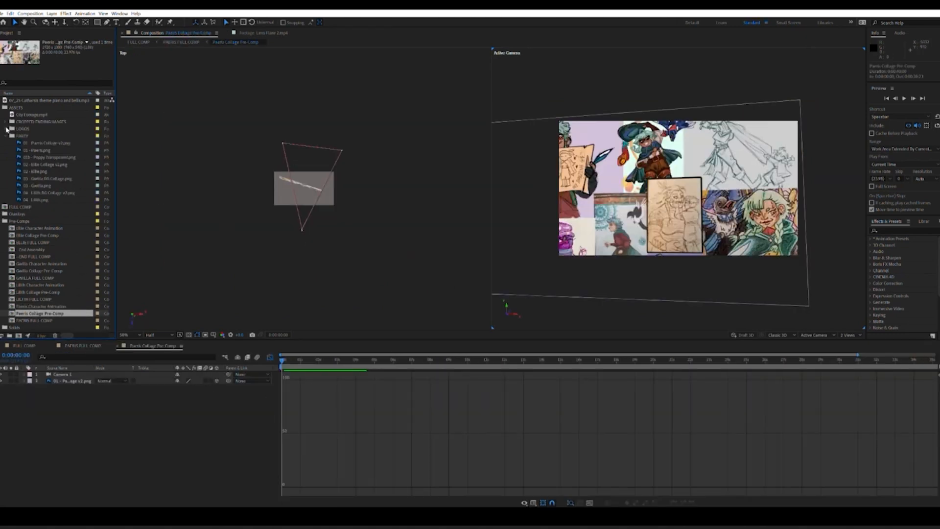
double_click(48, 142)
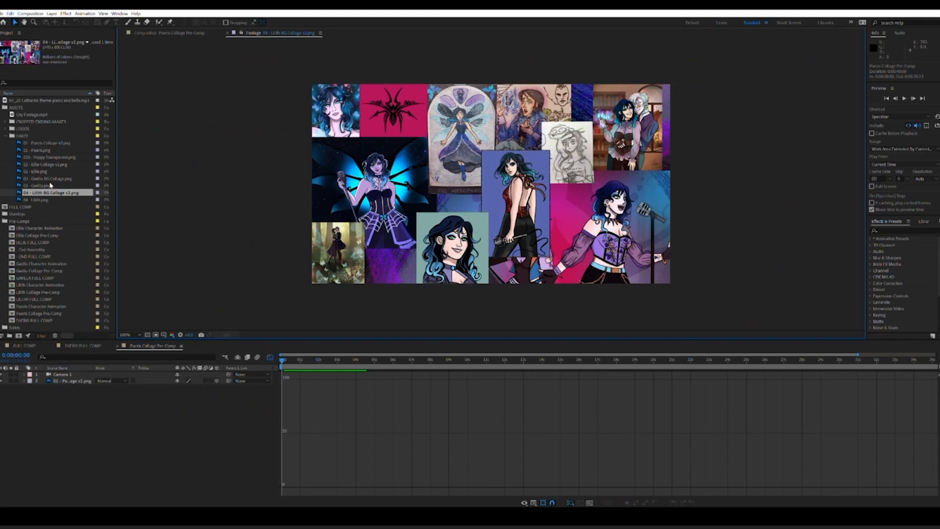
left_click(29, 143)
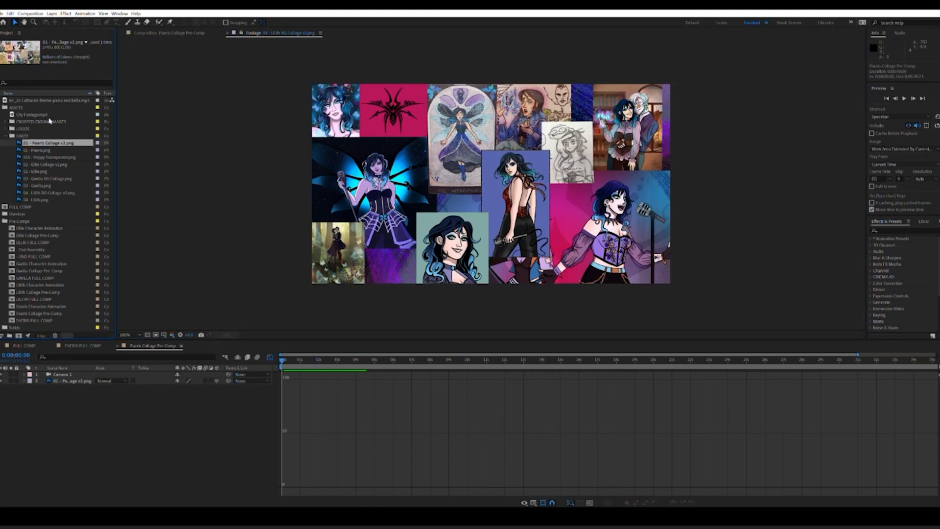
left_click(228, 32)
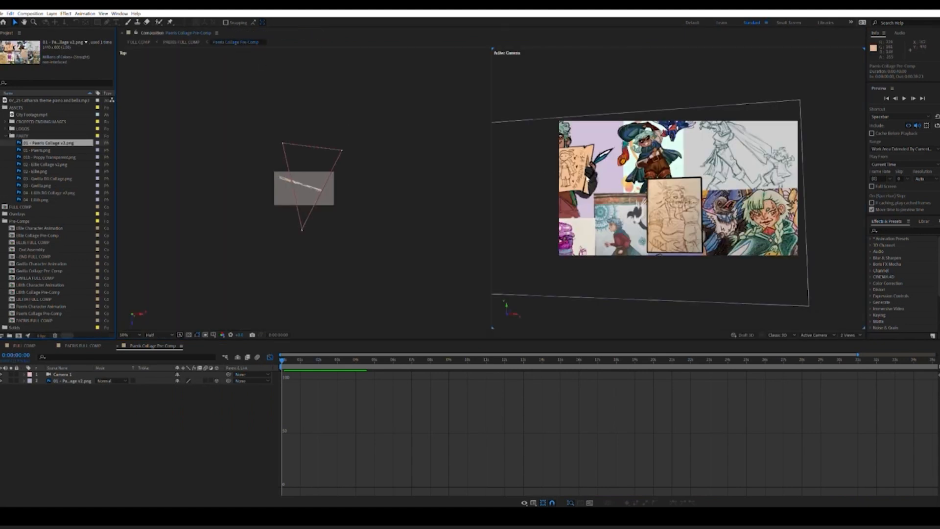
Step: Expand the collage layer's properties and change the Top view to Custom View 1
left_click(24, 380)
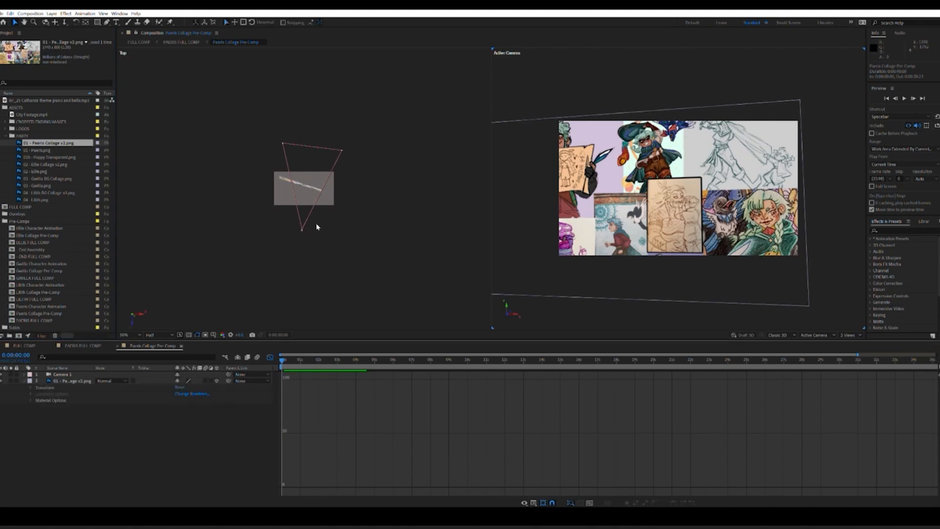
left_click(388, 234)
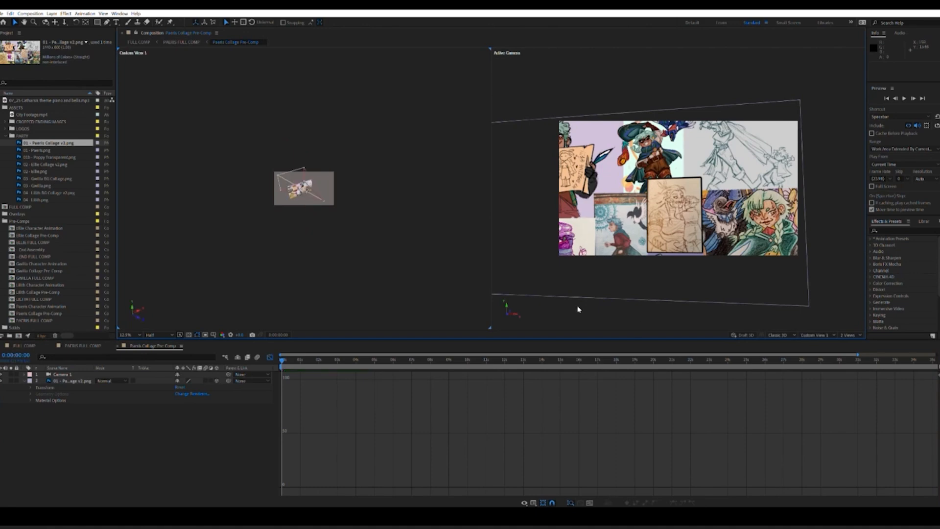
scroll(321, 261, "up", 3)
scroll(329, 268, "down", 2)
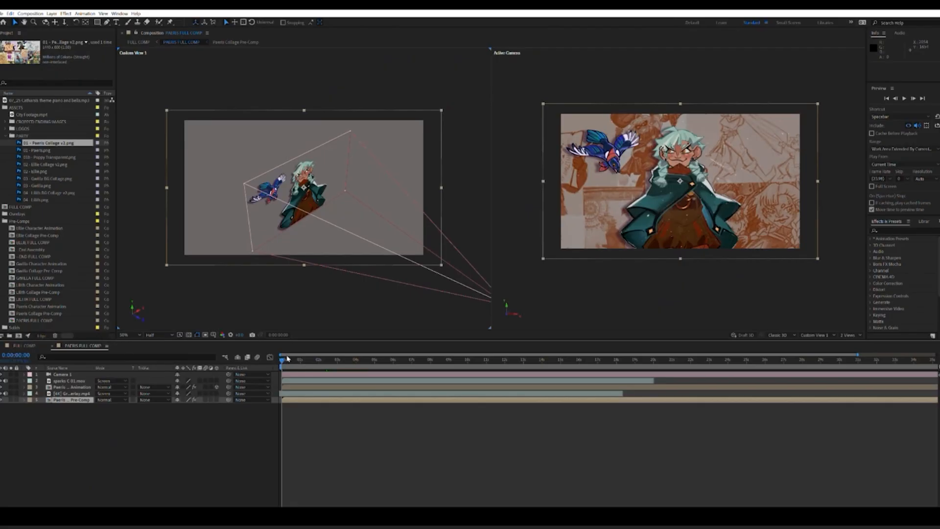
Step: In PAERIS FULL COMP, hide the camera, collage and character layers to preview the sparks overlay alone
left_click(78, 381)
left_click(2, 375)
left_click(2, 400)
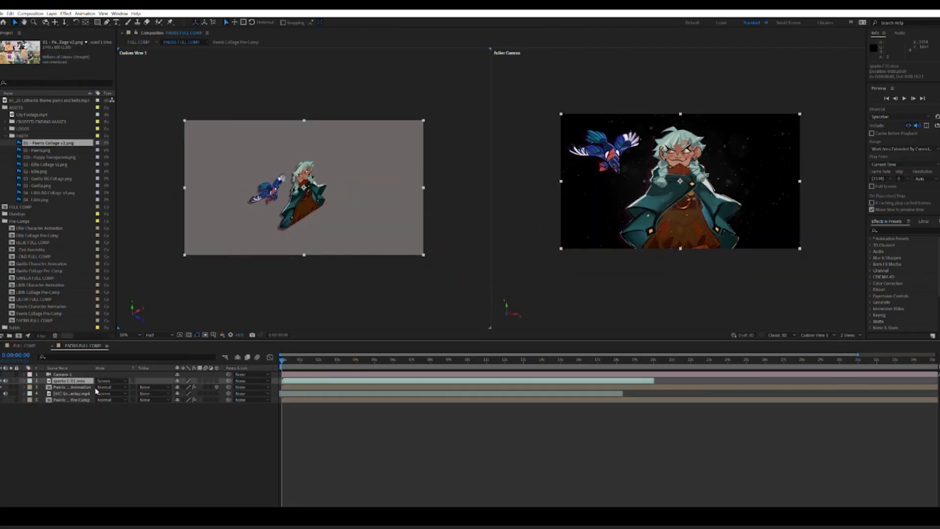
left_click(1, 387)
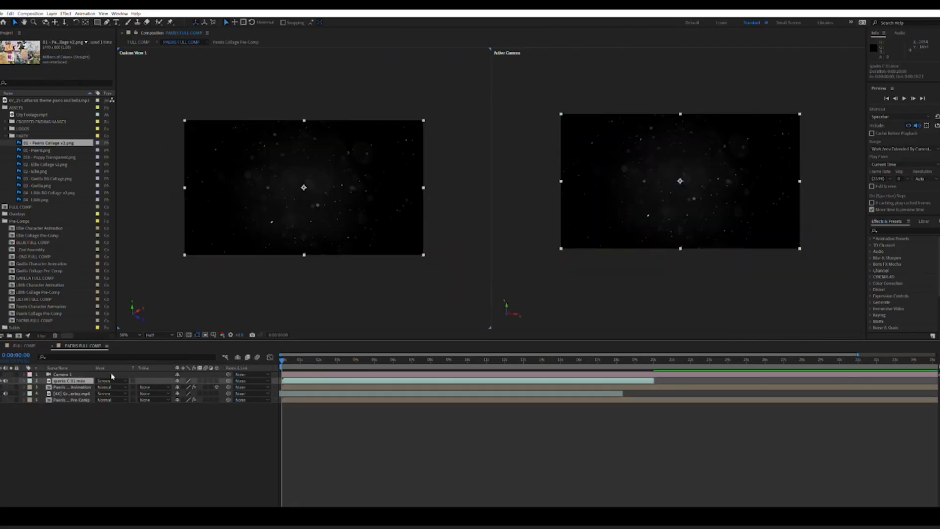
mouse_move(284, 360)
left_mouse_down()
mouse_move(384, 356)
mouse_move(274, 362)
left_mouse_up()
Step: Hide the sparks layer and show only the grunge overlay, scrubbing through its footage
left_click(2, 381)
left_click(2, 393)
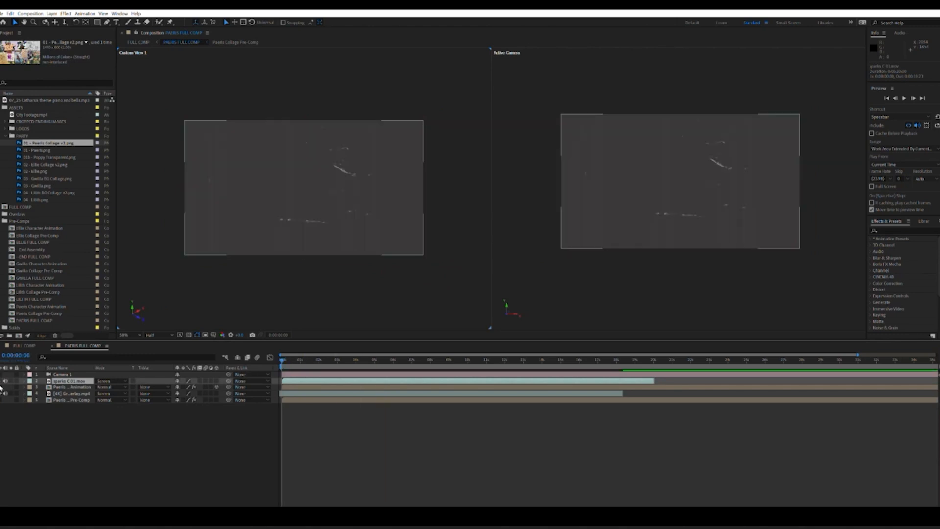
left_click_drag(301, 356, 279, 360)
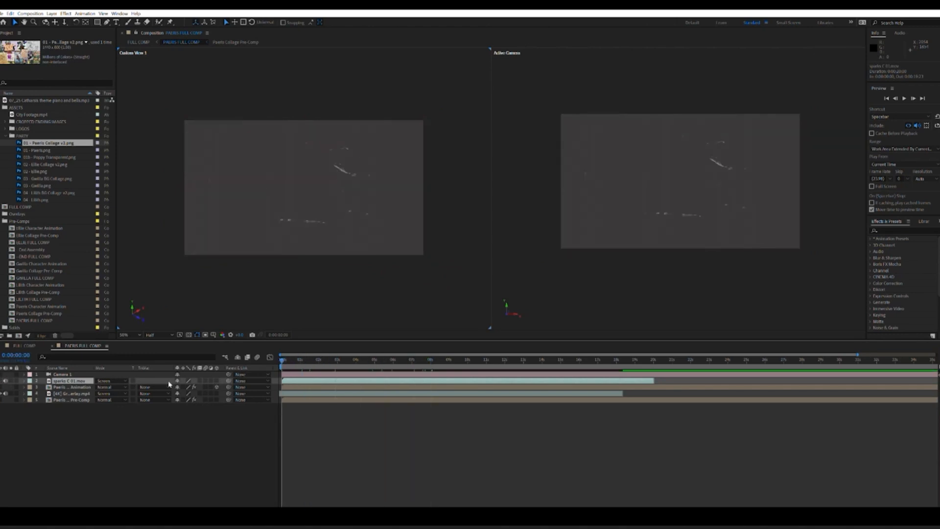
Step: Show the hidden collage, character and sparks layers again and return to the main FULL COMP
left_click(1, 399)
left_click(1, 386)
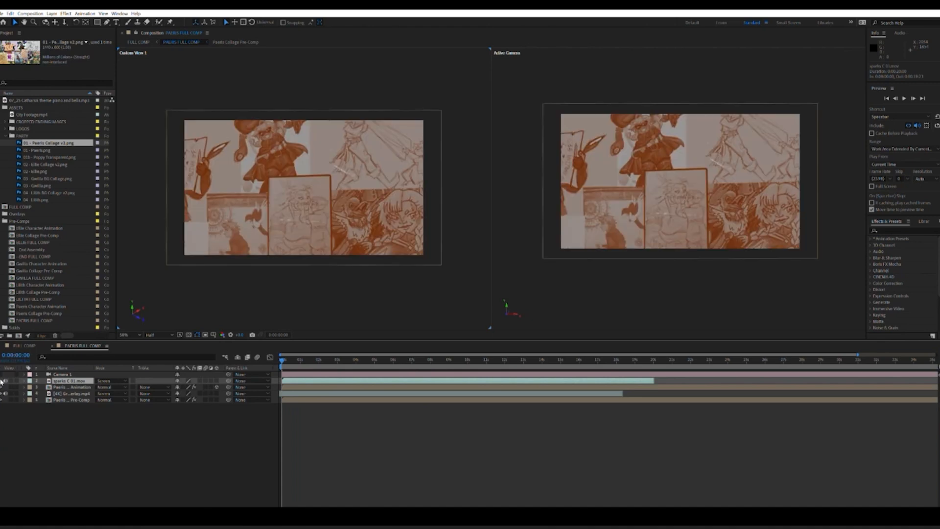
key("space")
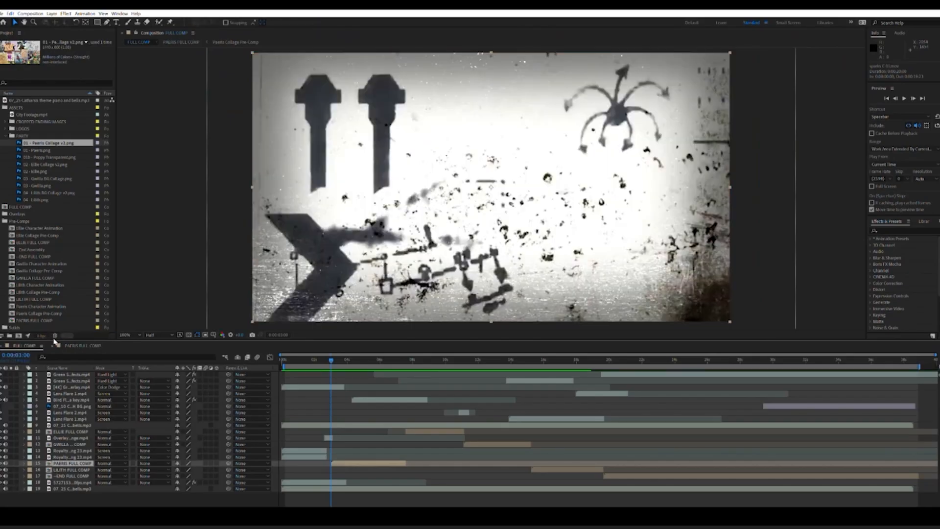
left_click(52, 345)
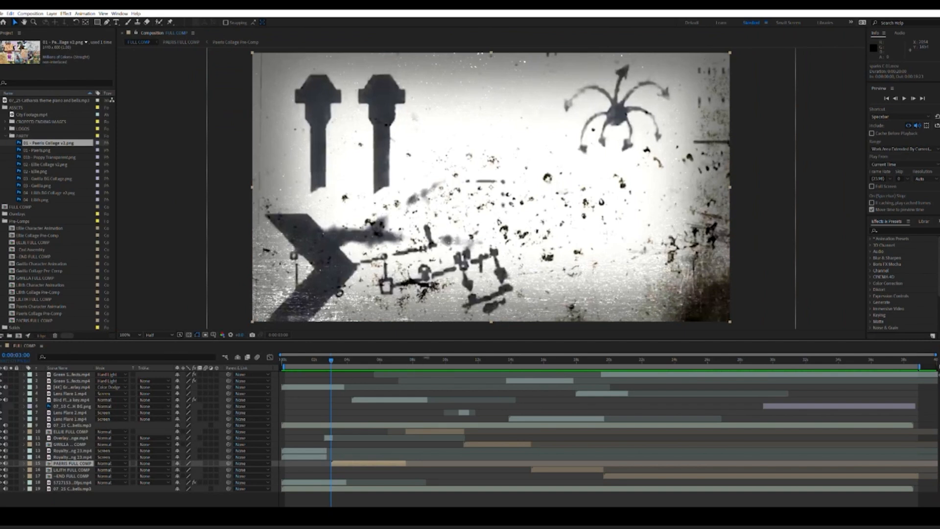
Step: Open ELLIE FULL COMP from the main timeline and go into its Ellie Character Animation comp
left_click(440, 360)
left_click(441, 430)
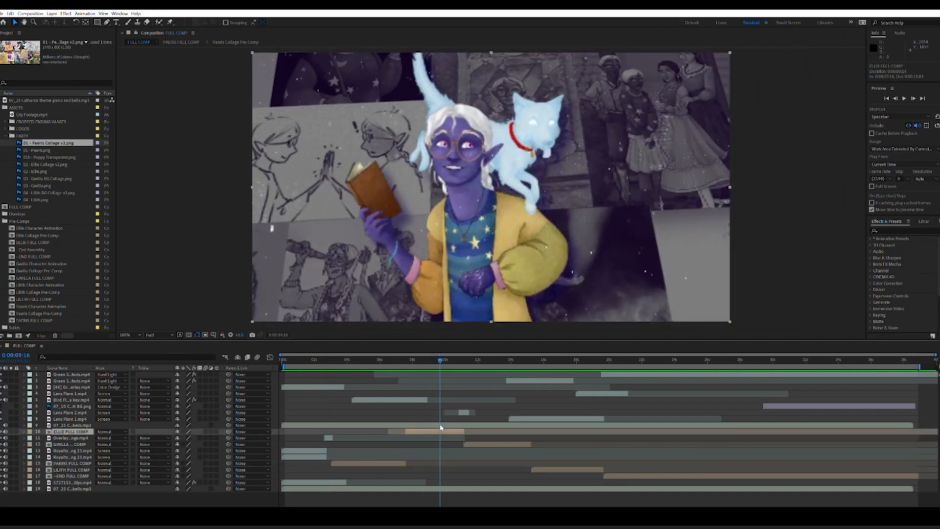
double_click(441, 428)
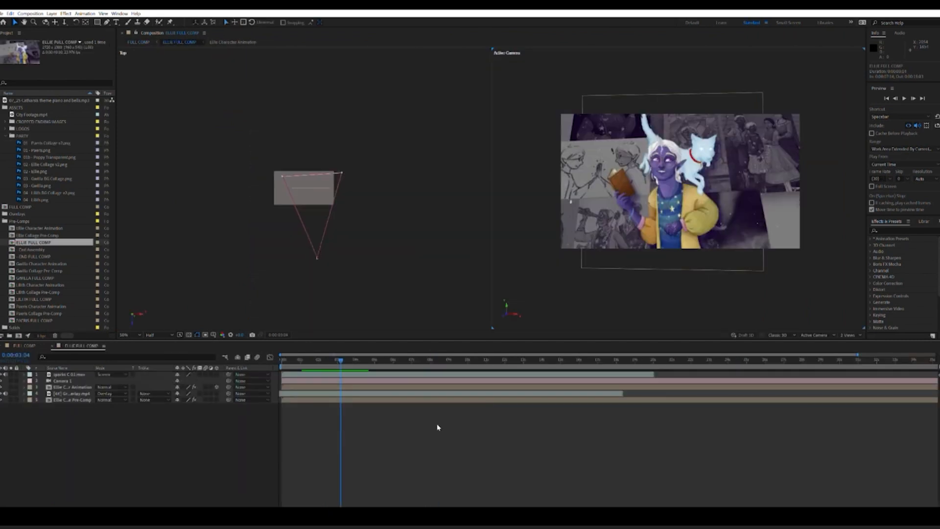
left_click(52, 399)
left_click(49, 387)
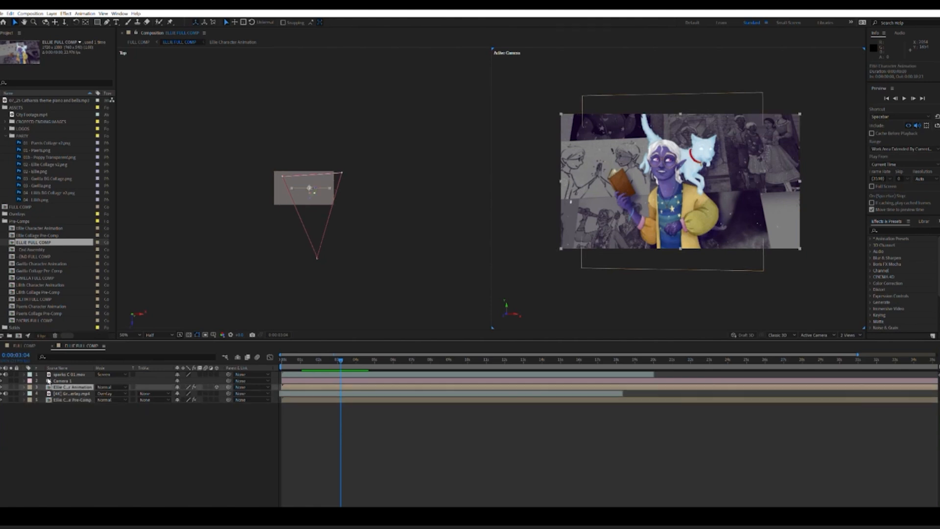
double_click(49, 386)
Step: Move the playhead to the first frame and expand the Ellie image layer's Effects and Transform properties
left_click(288, 354)
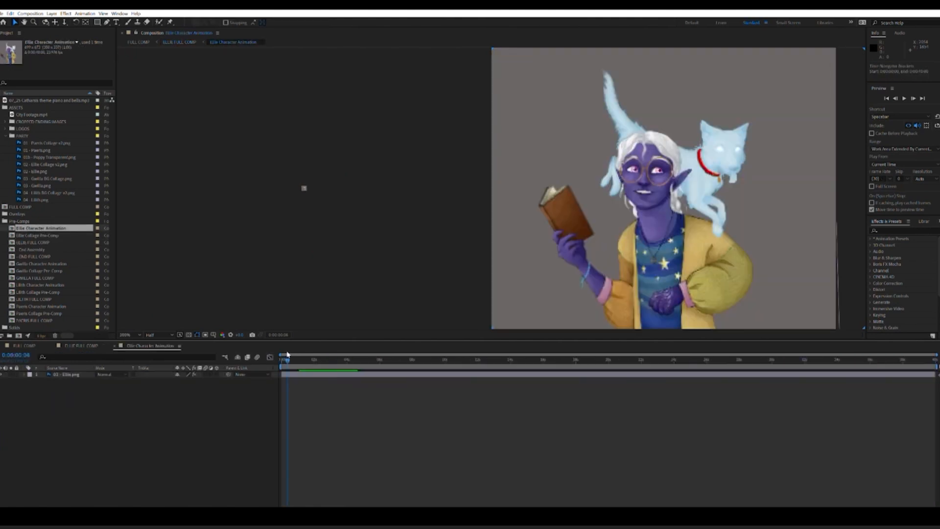
left_click_drag(288, 355, 280, 356)
left_click(24, 374)
left_click(31, 387)
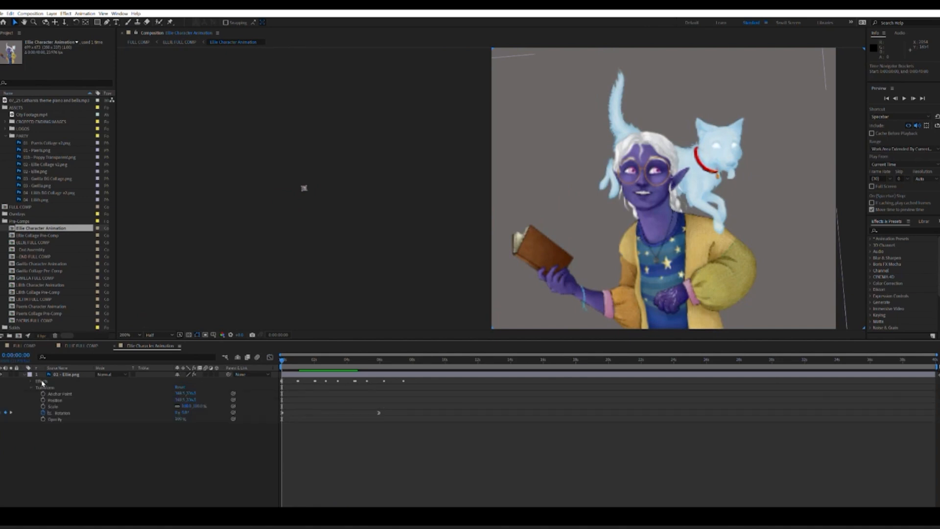
left_click(42, 382)
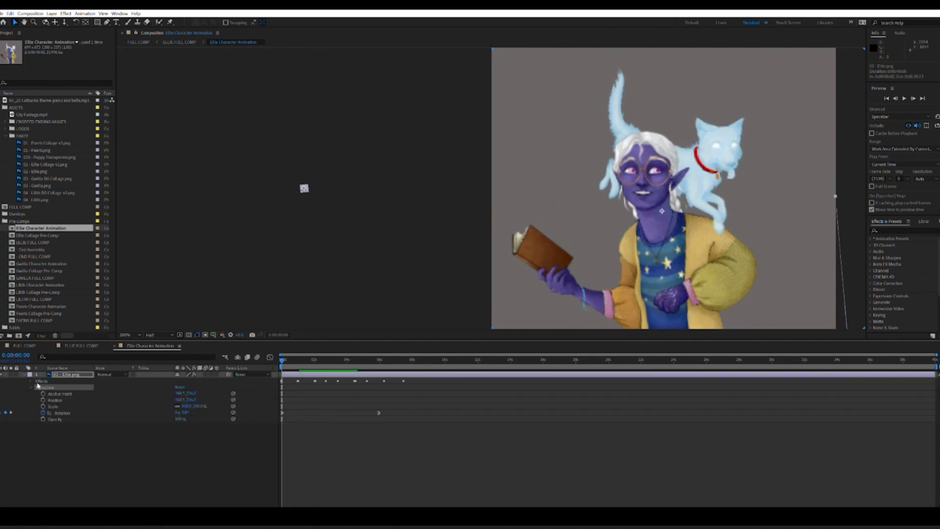
Step: Try rotating the puppet pin on the sleeve of Ellie's book-holding arm
left_click(368, 500)
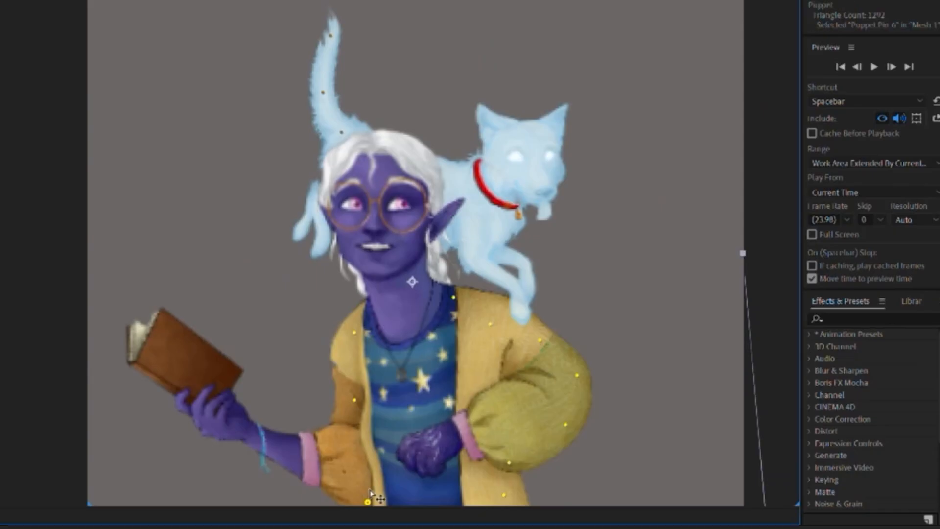
left_click(344, 471)
left_click_drag(361, 454, 375, 430)
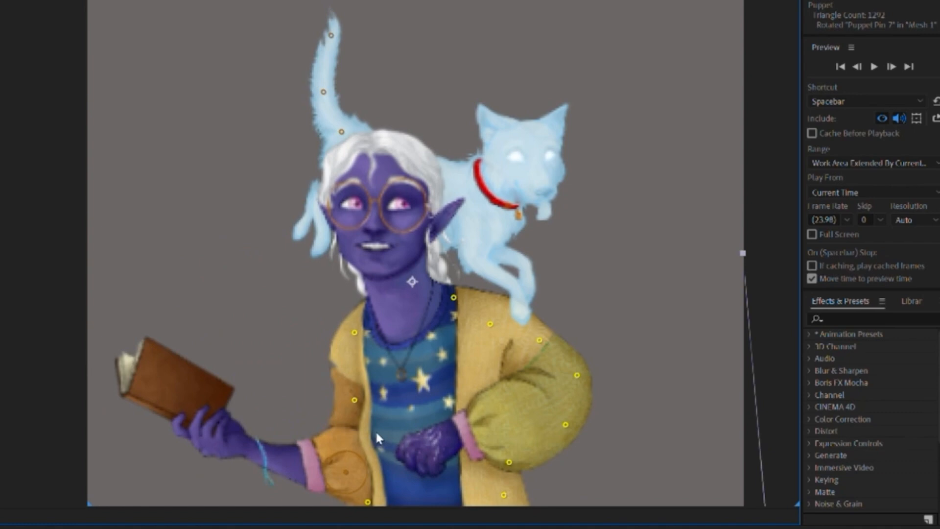
Step: Try rotating the puppet pins at the base and middle of the cat's tail, undoing each rotation
left_click(342, 131)
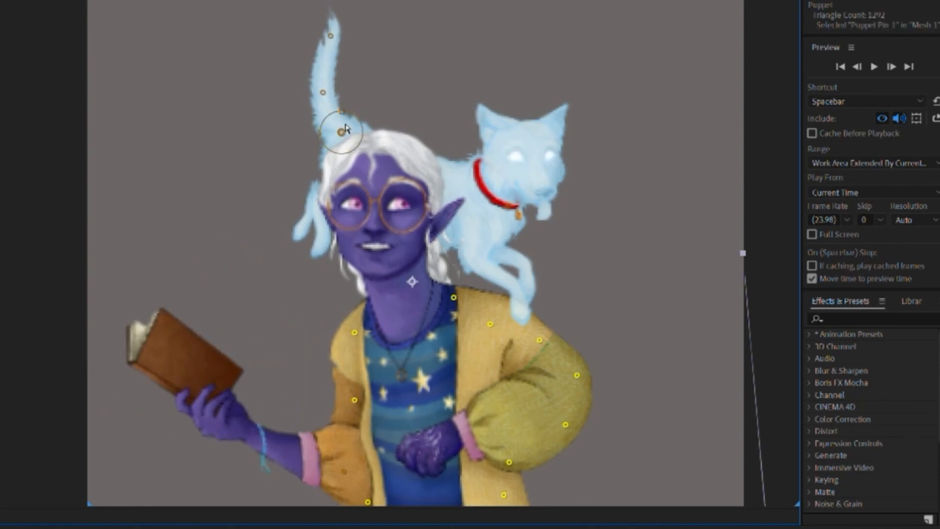
mouse_move(368, 112)
left_mouse_down()
mouse_move(370, 137)
mouse_move(368, 118)
left_mouse_up()
key("ctrl+z")
left_click(324, 93)
left_click_drag(344, 82, 349, 99)
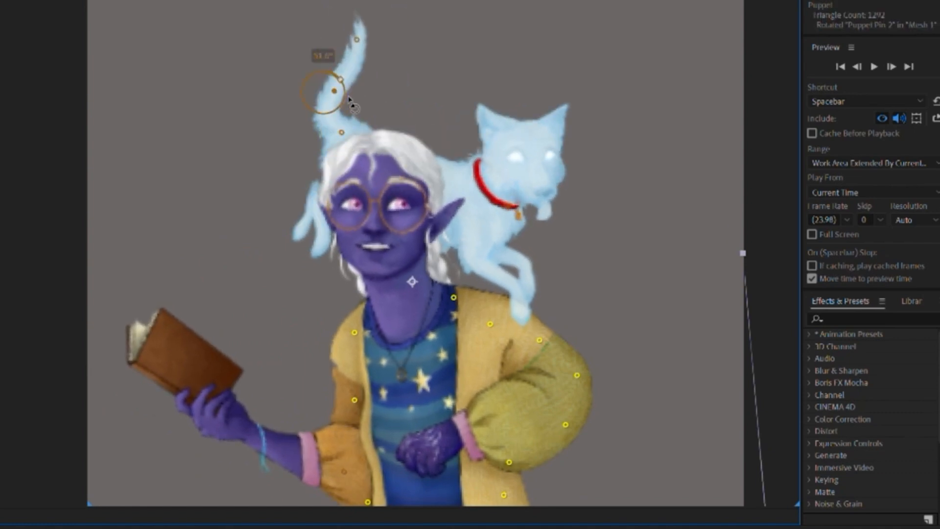
key("ctrl+z")
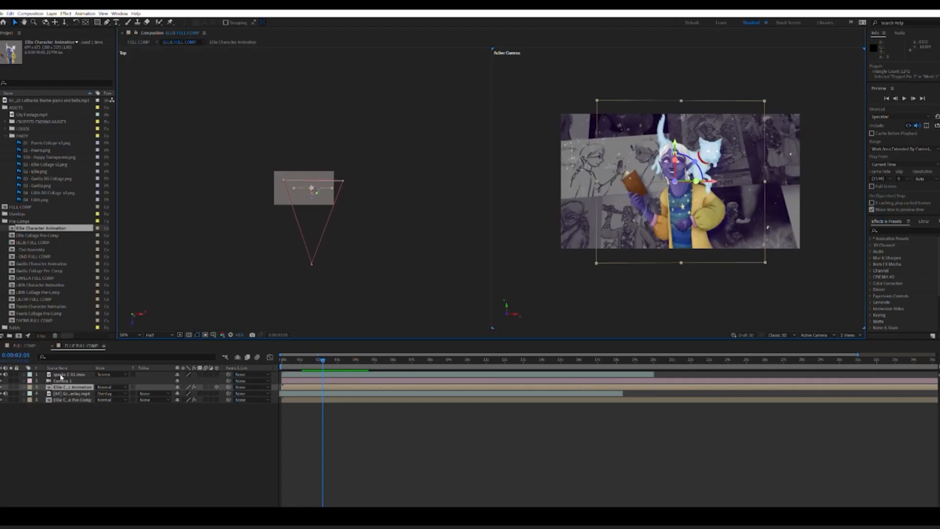
Step: In ELLIE FULL COMP, select the Ellie Collage Pre-Comp layer, preview the camera move, and scrub back to the start
left_click(72, 400)
key("space")
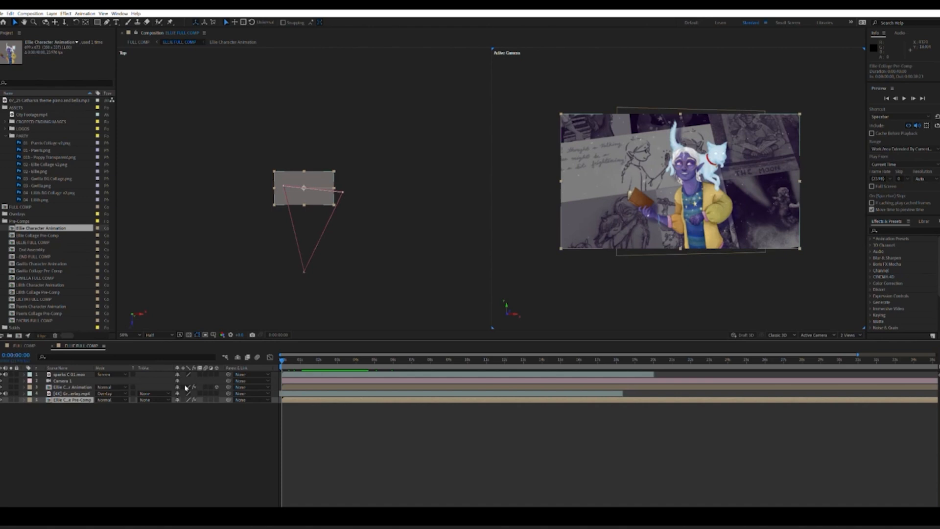
left_click_drag(283, 357, 255, 372)
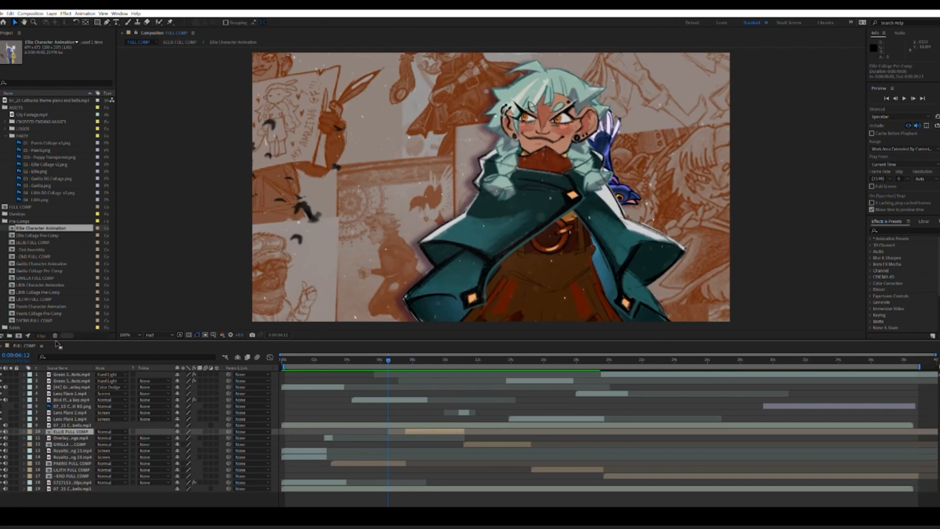
Step: Open GWILLA FULL COMP from the main timeline, go to its first frame, and enter the Gwilla Character Animation comp
double_click(506, 445)
key("Home")
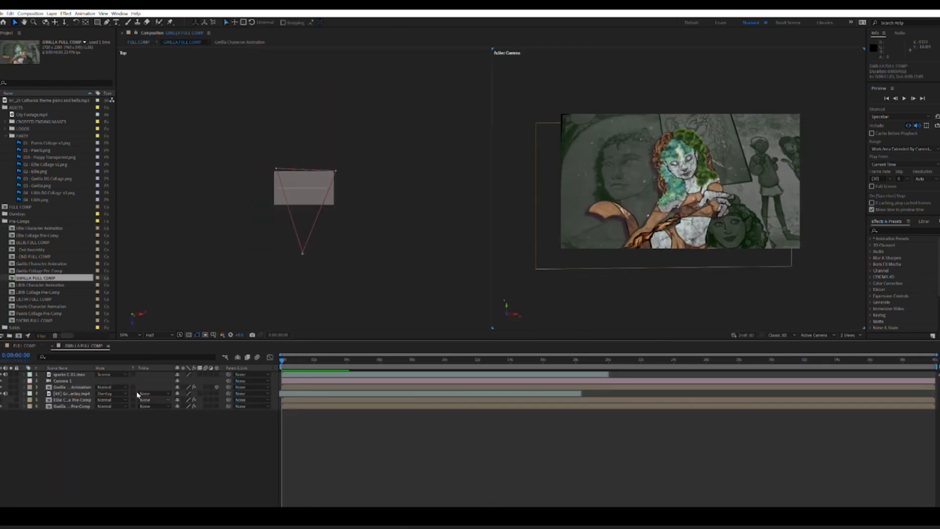
left_click(74, 387)
double_click(74, 386)
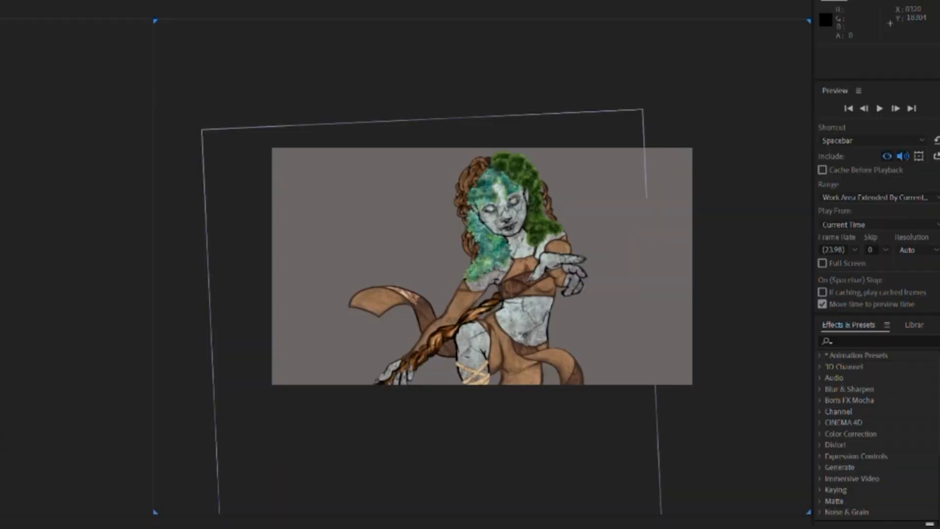
Step: Show the puppet pins on the Gwilla image layer, inspect the arm pin, and scrub through the animation
left_click(137, 528)
scroll(539, 387, "up", 1)
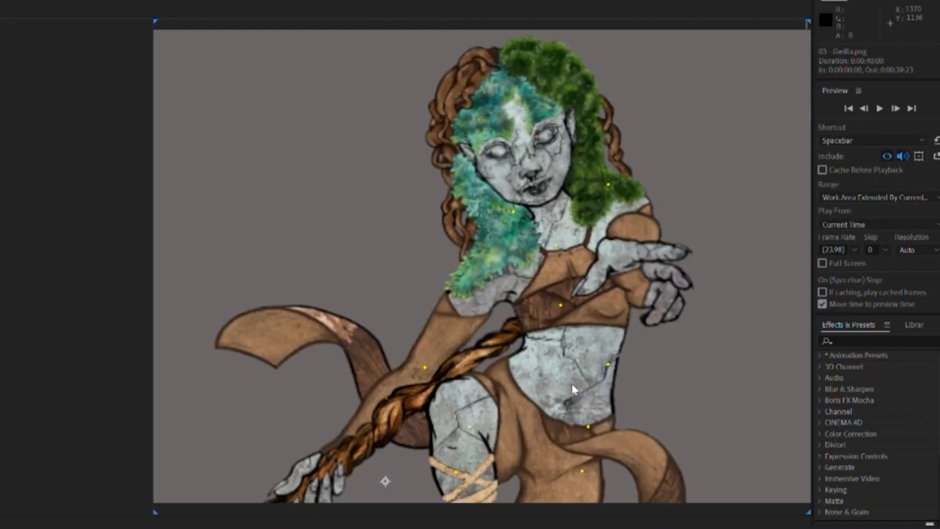
left_click(425, 367)
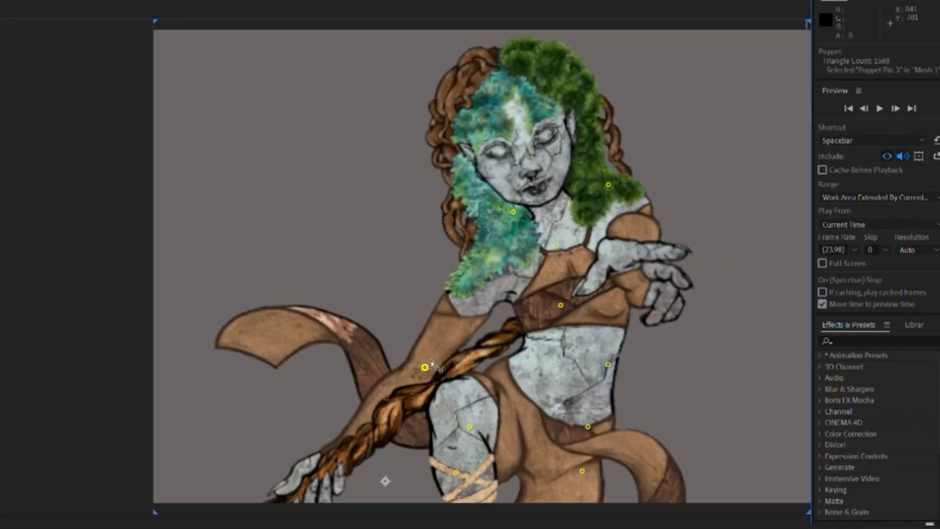
scroll(608, 415, "down", 1)
left_click(572, 371)
left_click_drag(519, 528, 548, 528)
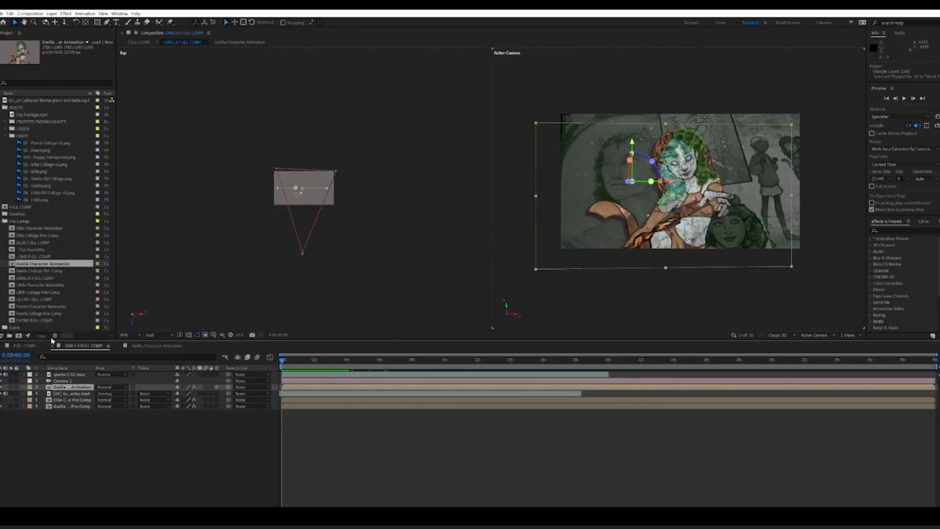
Step: Close the Gwilla comps and move the main FULL COMP playhead to Lilith's shot at 0:00:17:14
left_click(51, 341)
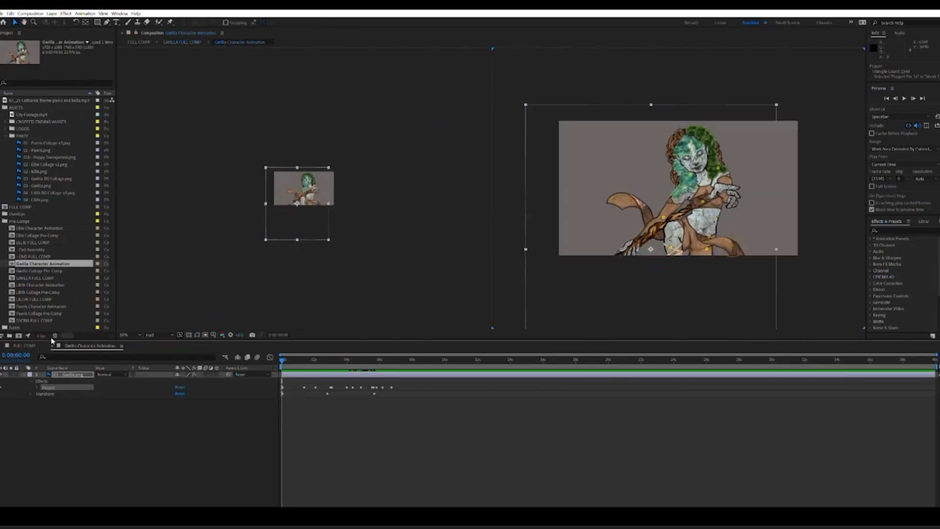
left_click(34, 345)
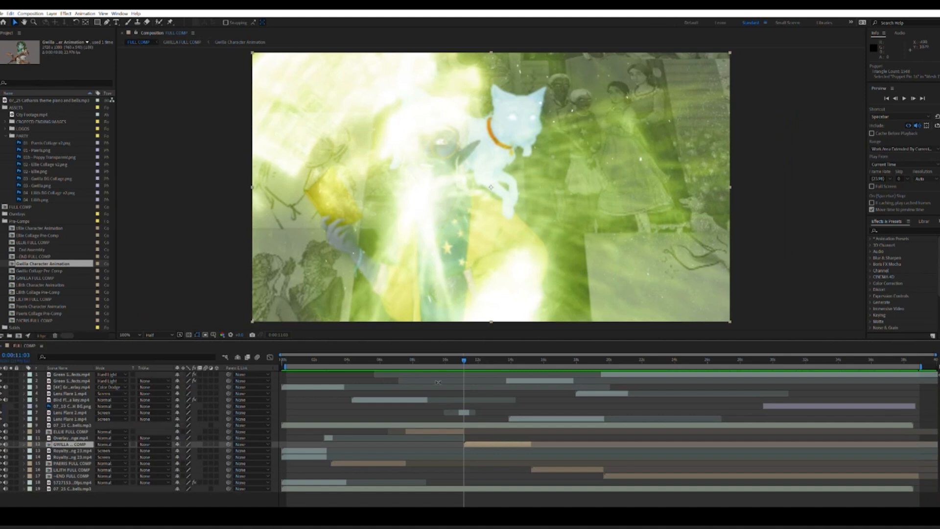
left_click(570, 360)
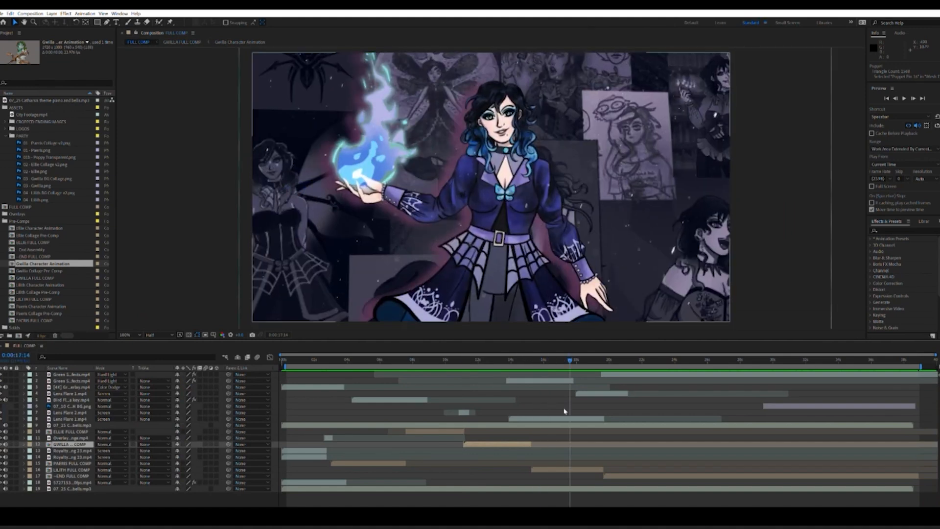
Step: Open LILITH FULL COMP and go into its Lilith Character Animation comp
left_click(565, 468)
double_click(566, 467)
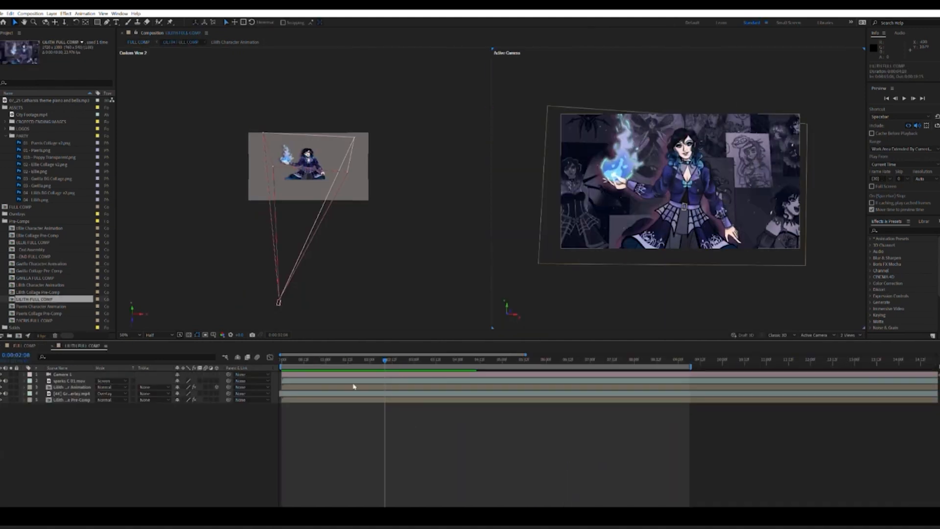
double_click(69, 387)
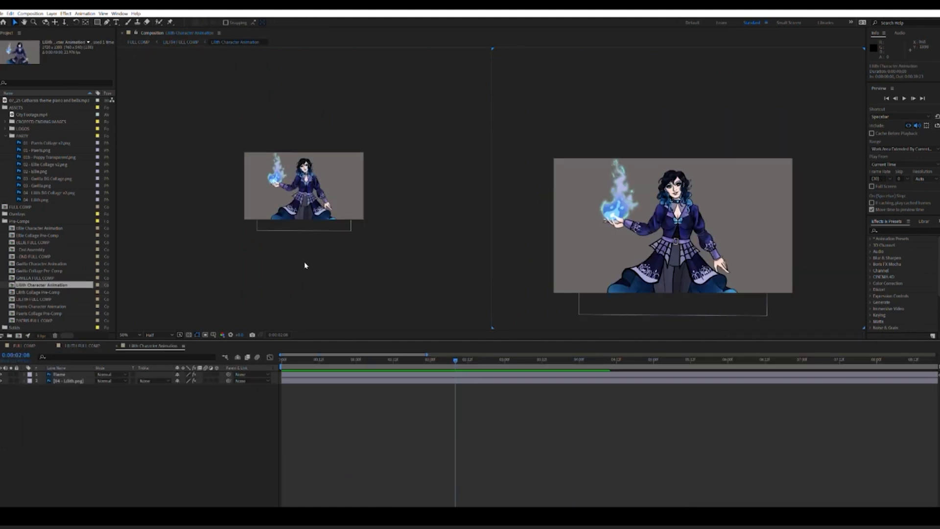
Step: Frame Lilith closely in the viewer and expand the separate Flame layer's properties
scroll(619, 258, "up", 1)
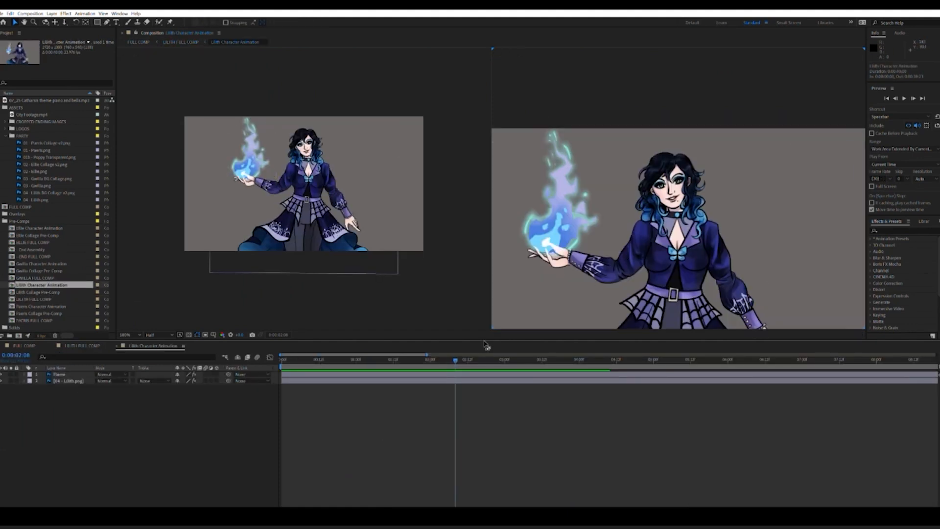
left_click_drag(680, 270, 696, 201)
key("v")
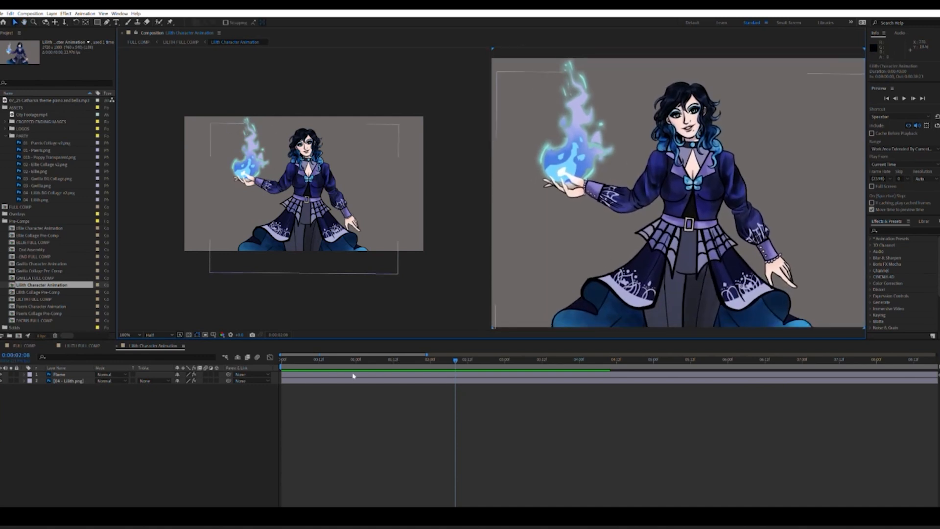
left_click(57, 373)
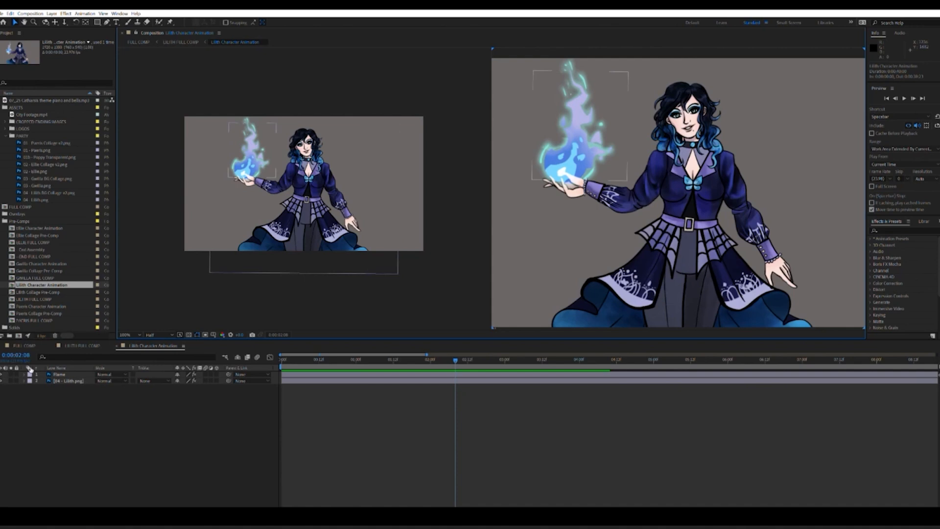
left_click(24, 374)
left_click(42, 380)
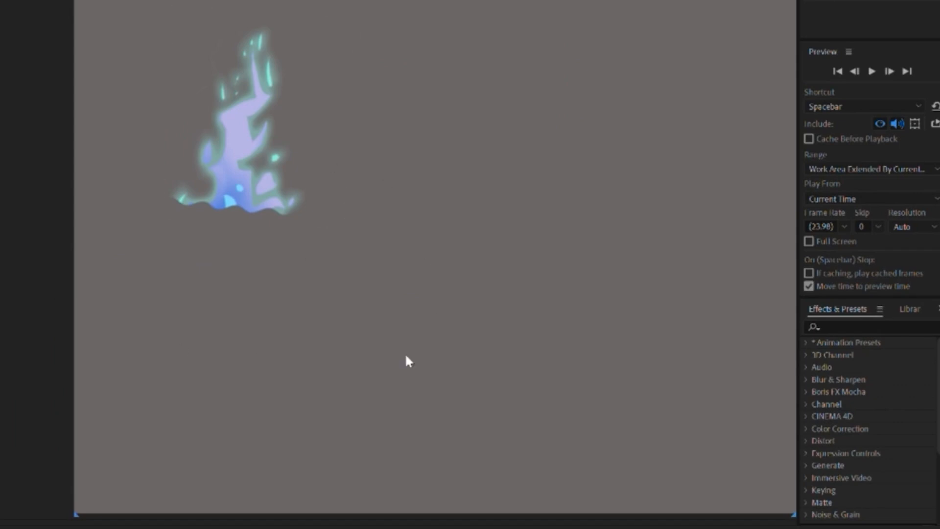
Step: Play the isolated flame animation, return to the first frame, and turn off the Flame layer's solo
key("space")
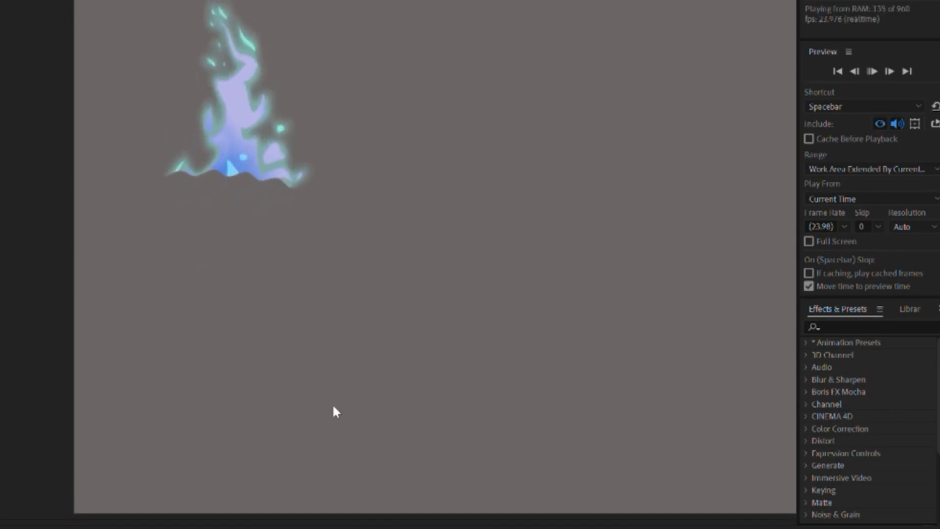
key("space")
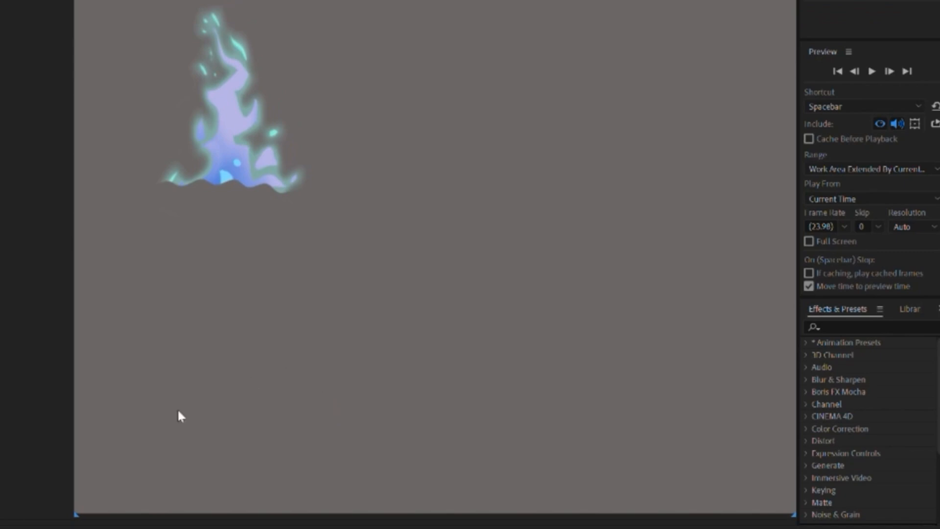
key("Home")
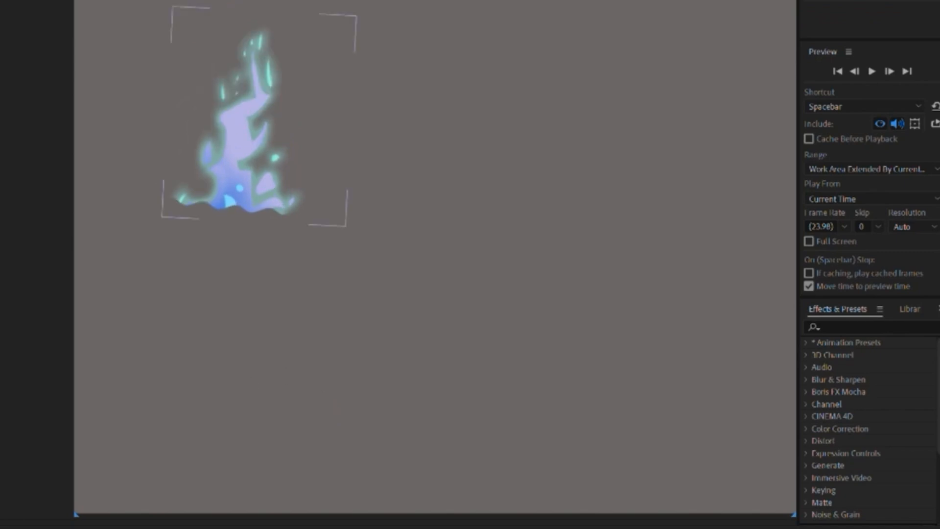
left_click(11, 374)
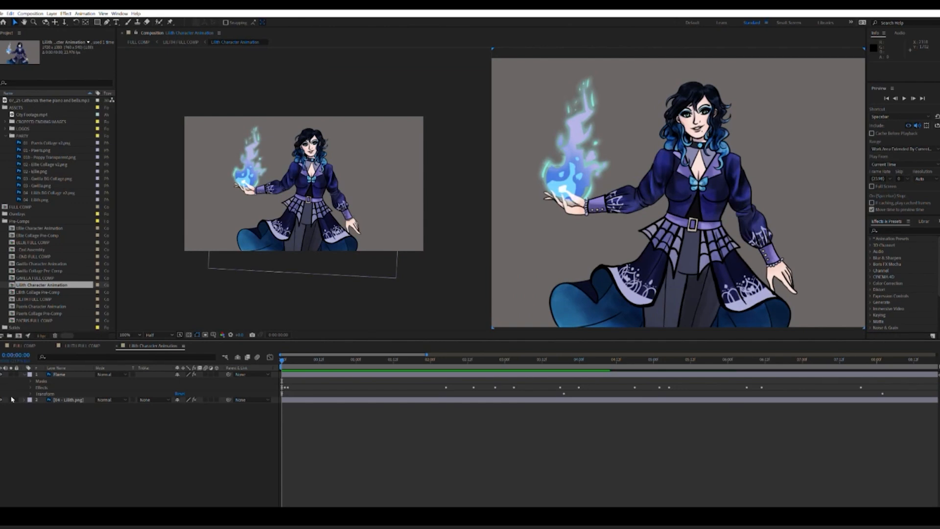
Step: Select the Lilith image layer, preview and scrub its animation together with the flame, and collapse the Flame layer
left_click(81, 398)
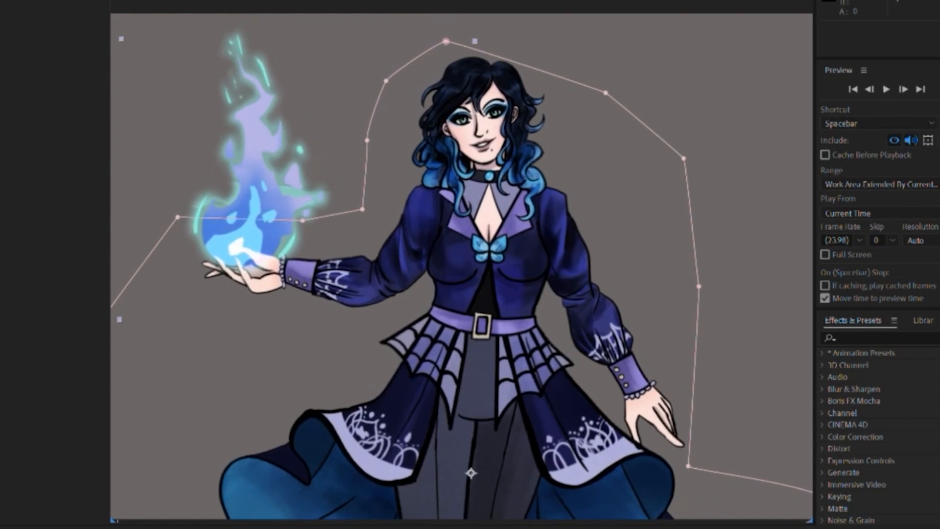
key("space")
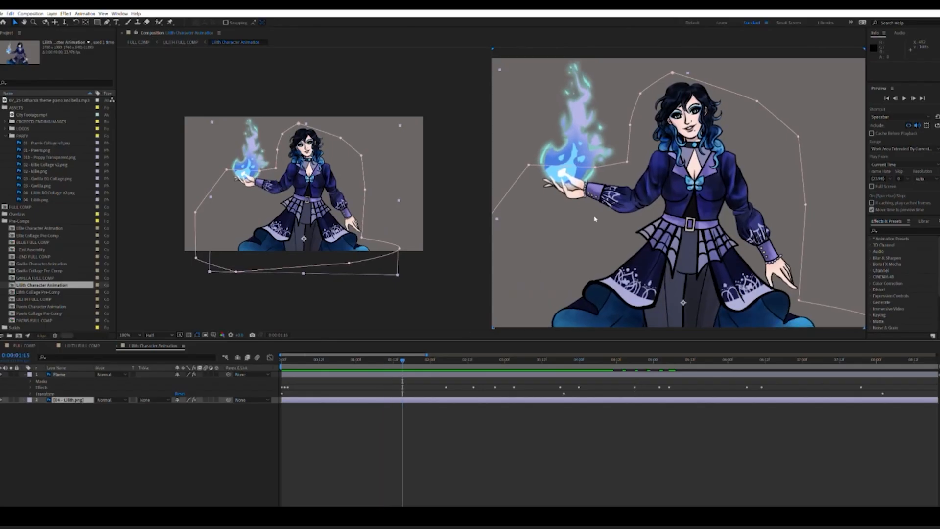
scroll(678, 230, "down", 1)
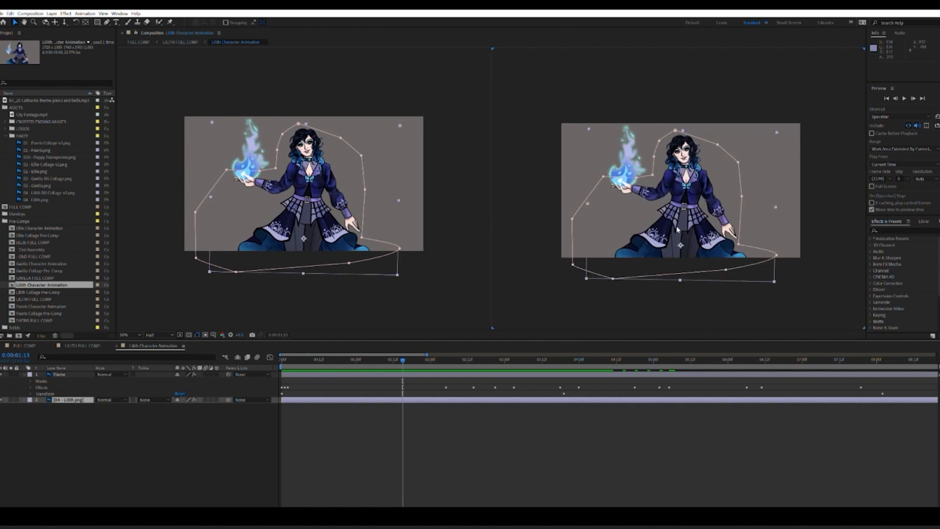
left_click_drag(397, 354, 269, 366)
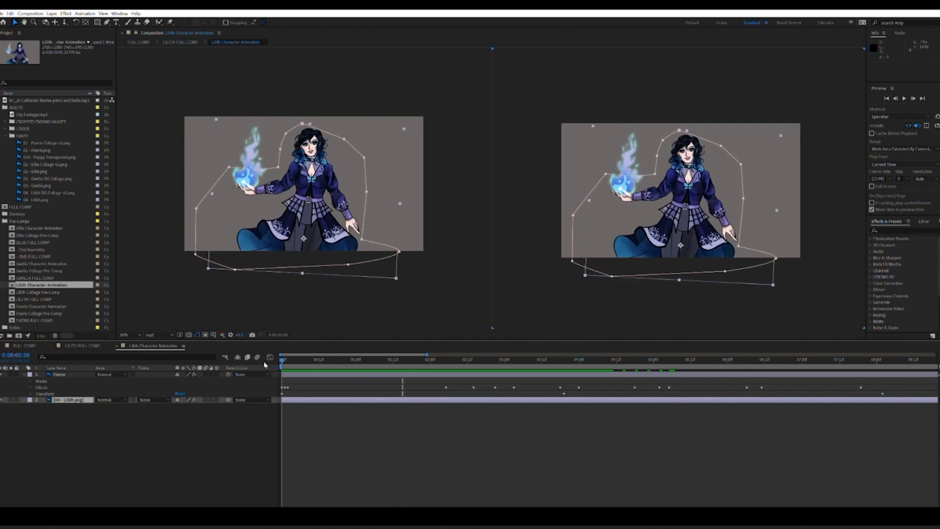
left_click_drag(282, 361, 324, 368)
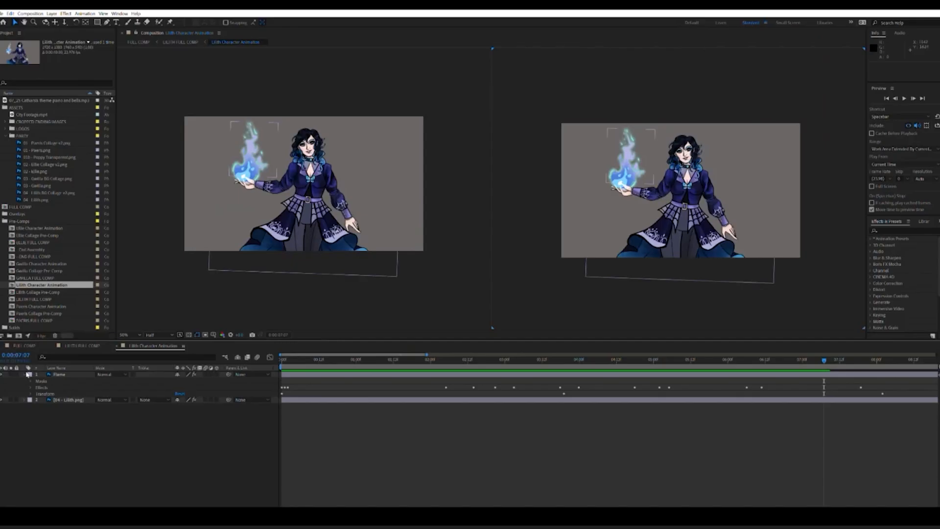
left_click(26, 374)
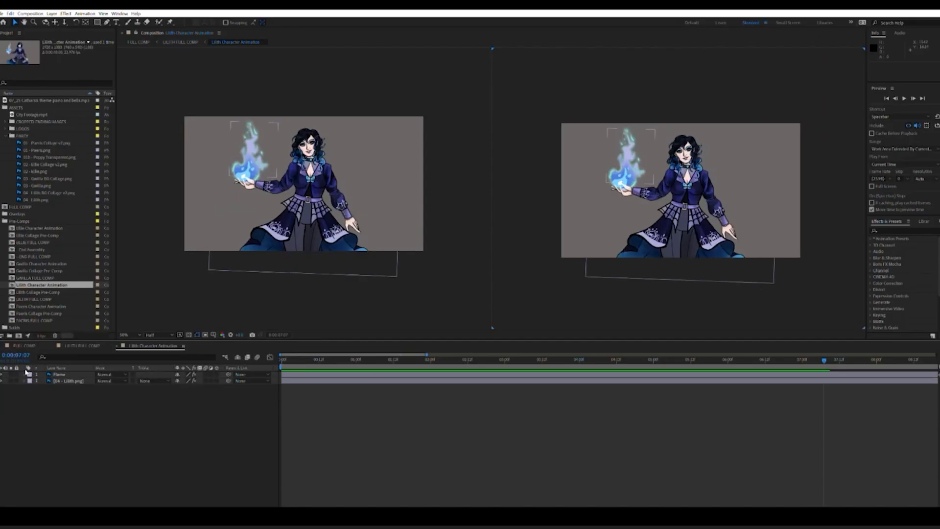
Step: Return to LILITH FULL COMP, scrub to about four seconds, and inspect the Drop Shadow effect on the Lilith Character Animation layer
left_click(81, 346)
left_click_drag(292, 359, 467, 354)
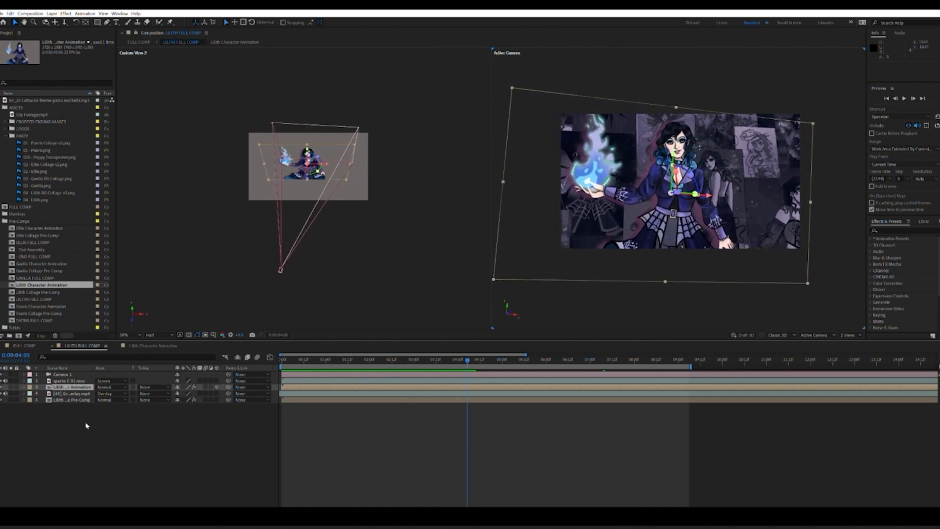
left_click(24, 387)
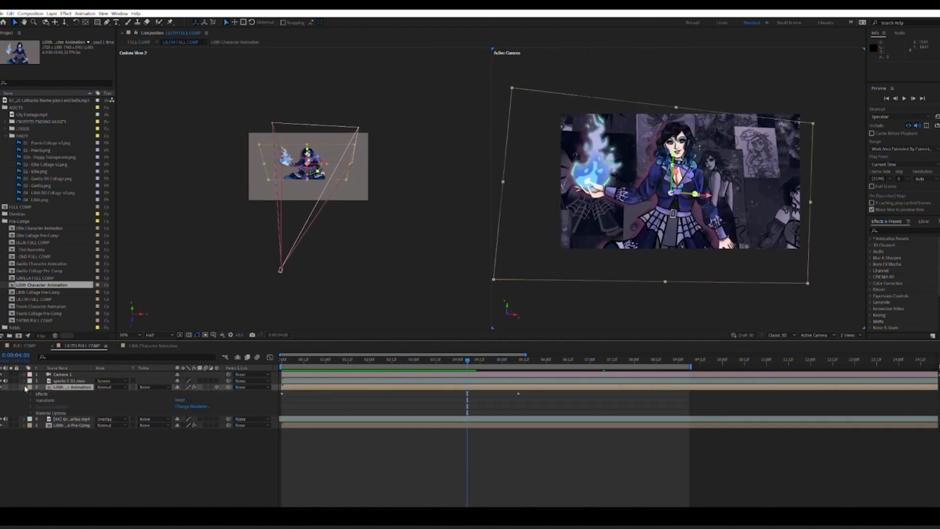
left_click(32, 393)
left_click(53, 398)
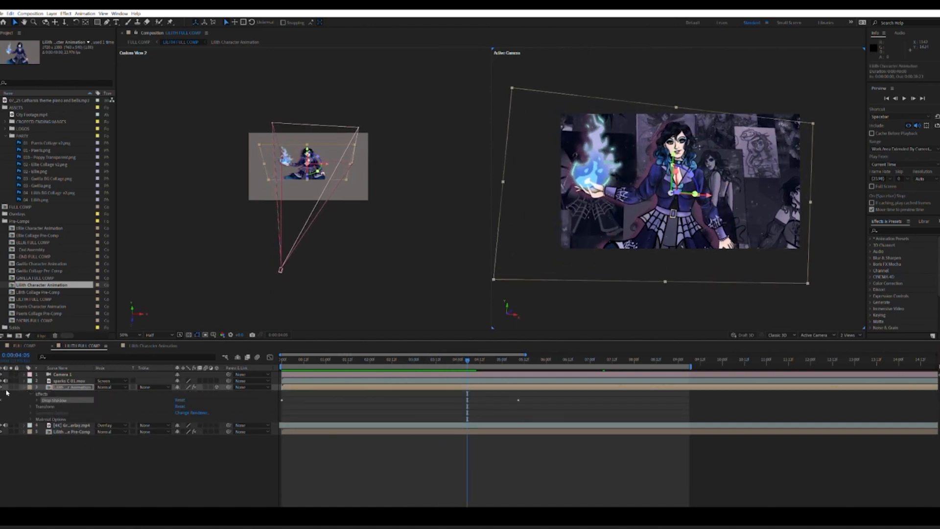
left_click(457, 193)
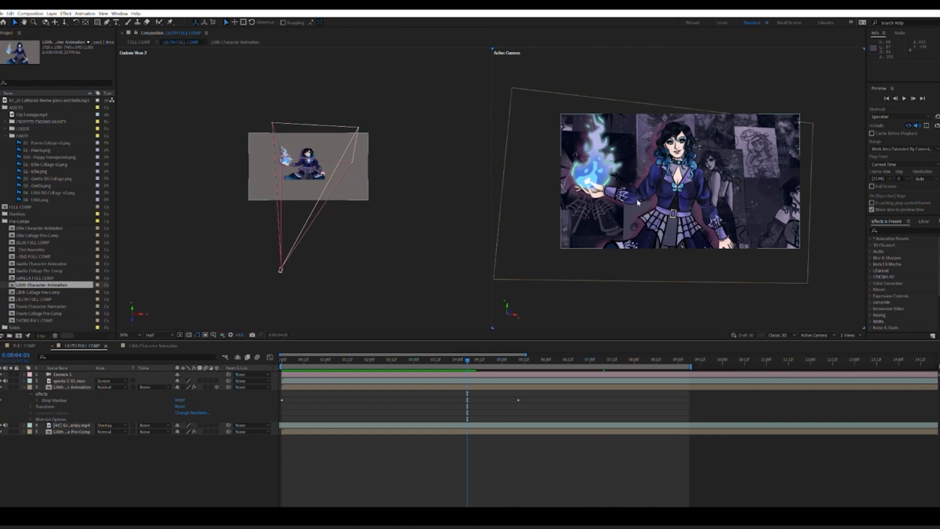
left_click(24, 387)
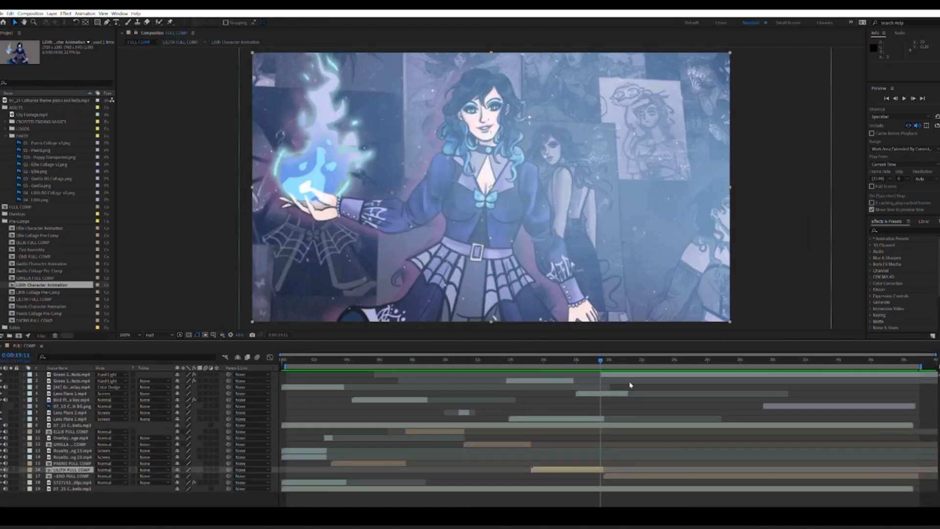
Step: Move through FULL COMP to about 22 seconds, fit more of the frame in the viewer, and open the END FULL COMP layer
left_click_drag(604, 357, 647, 363)
scroll(606, 274, "down", 2)
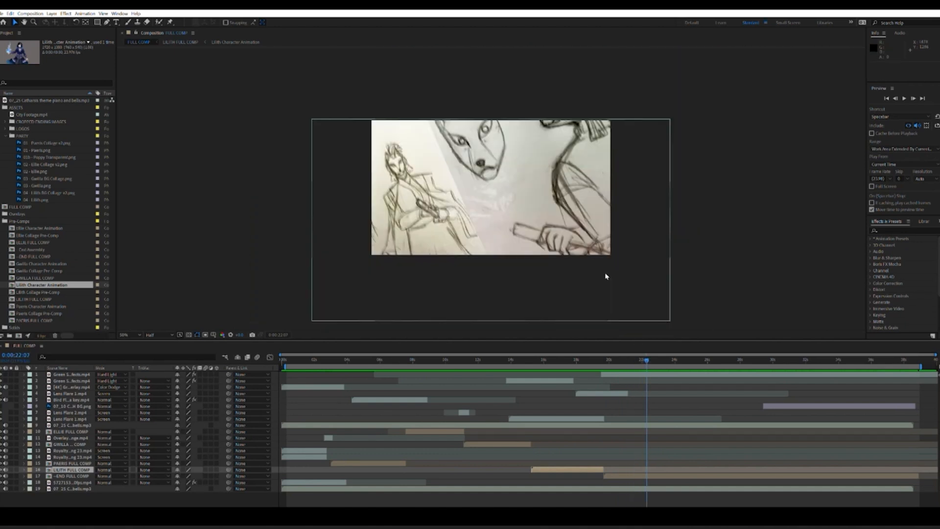
left_click(655, 473)
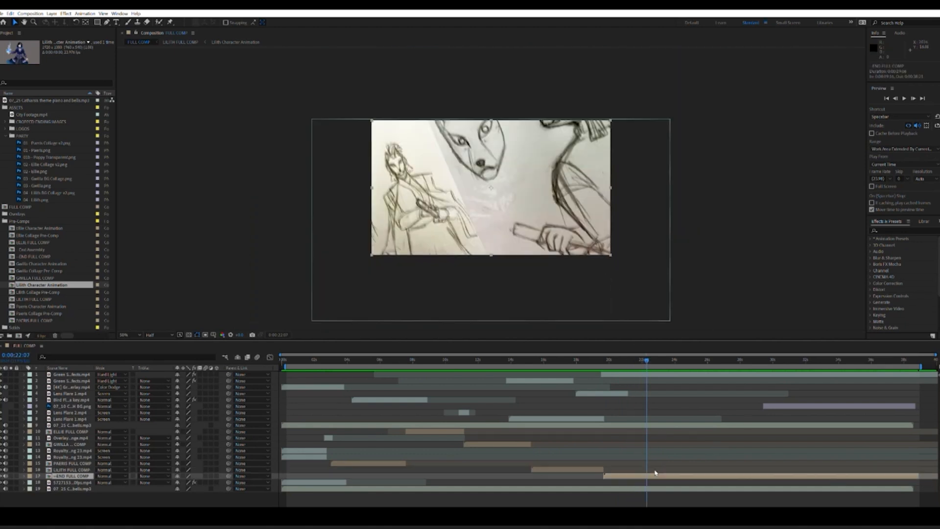
double_click(655, 473)
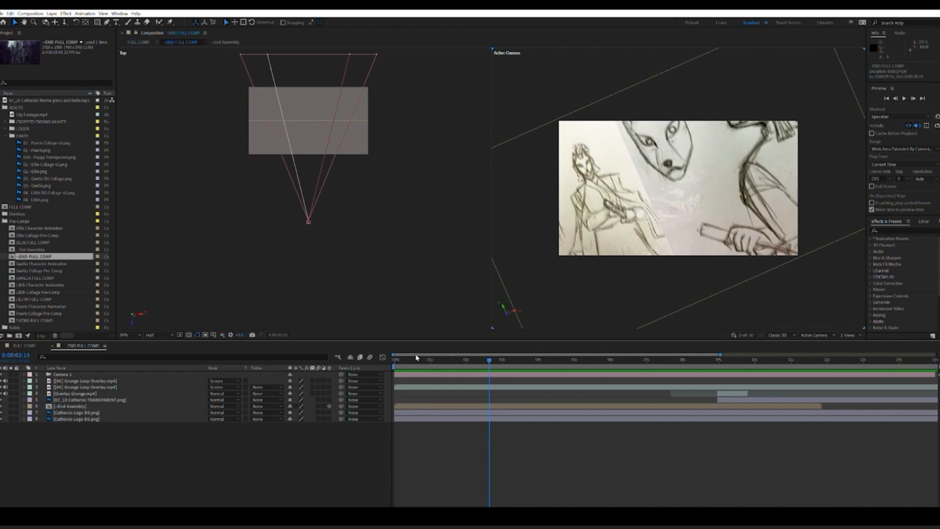
Step: Rewind END FULL COMP to its first frame and open its nested End Assembly comp
left_click_drag(416, 358, 376, 357)
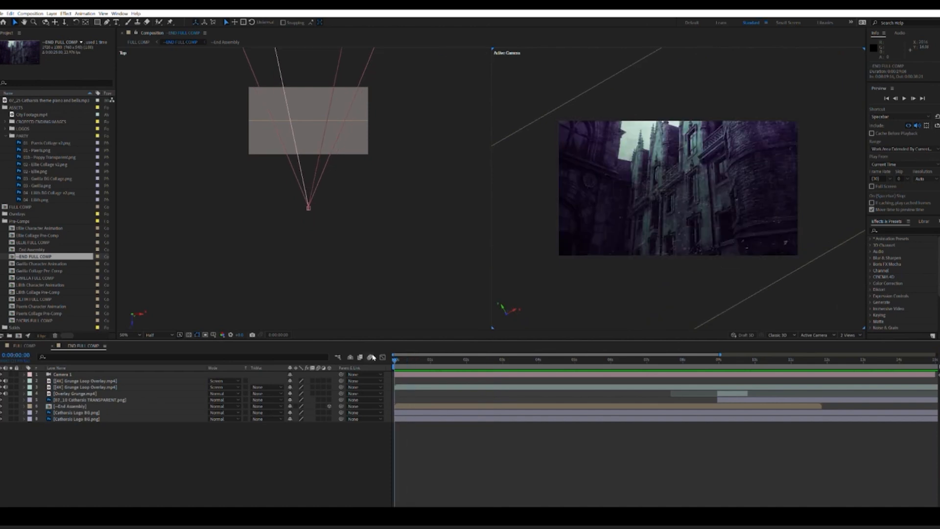
left_click(74, 406)
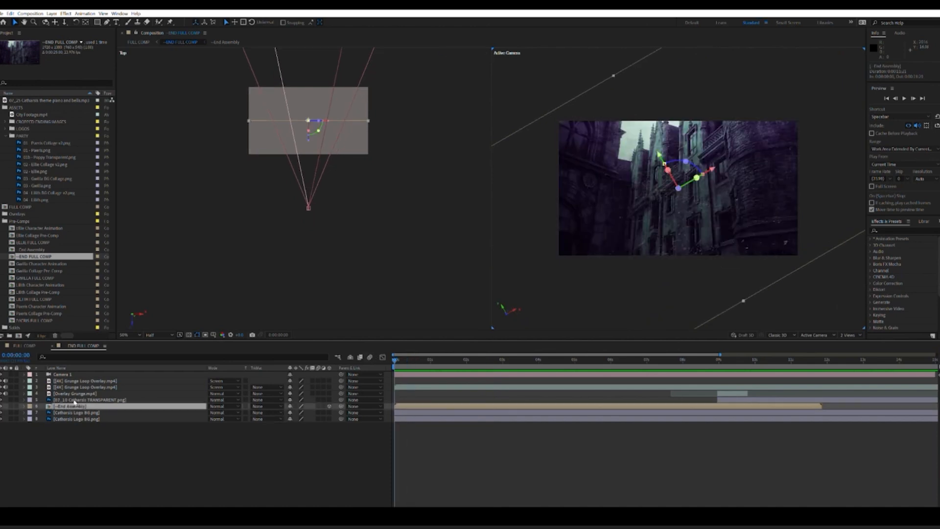
double_click(74, 406)
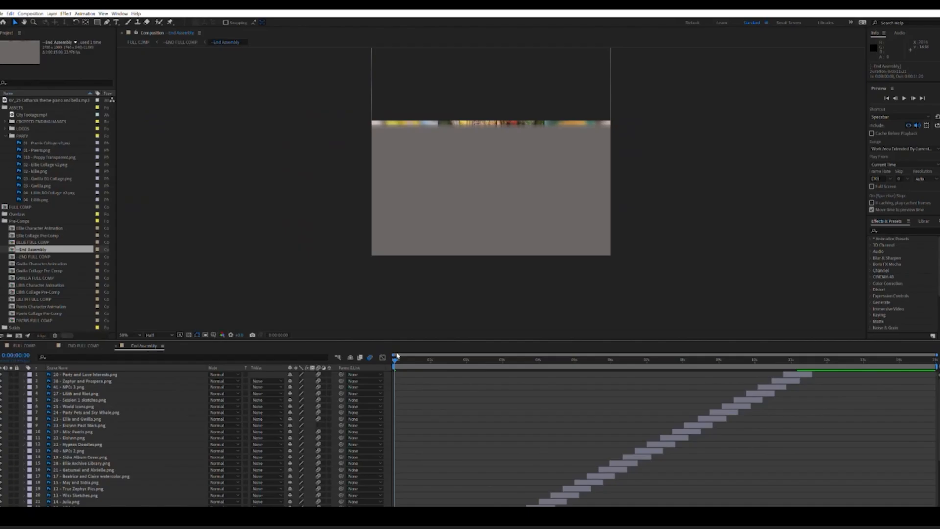
Step: Scrub through the staggered ending images in the End Assembly comp and return to the first frame
left_click_drag(396, 358, 460, 347)
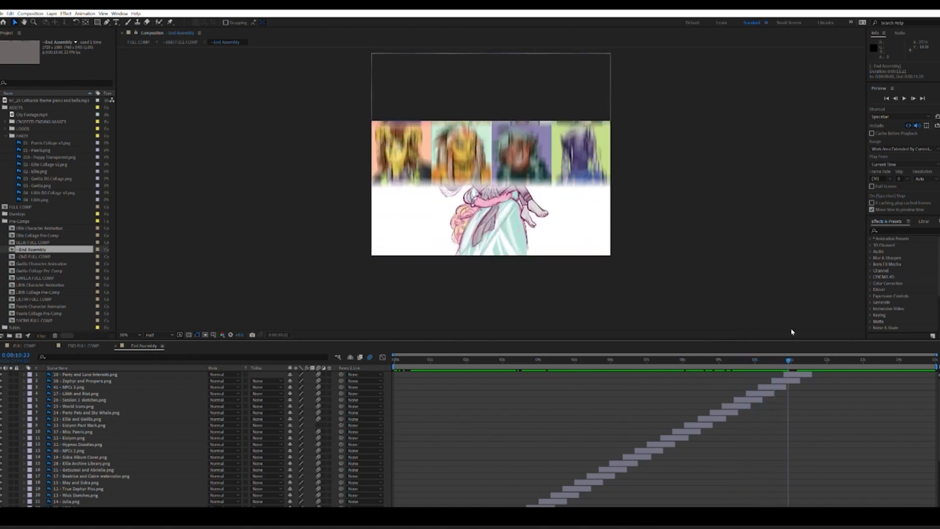
left_click_drag(810, 331, 742, 341)
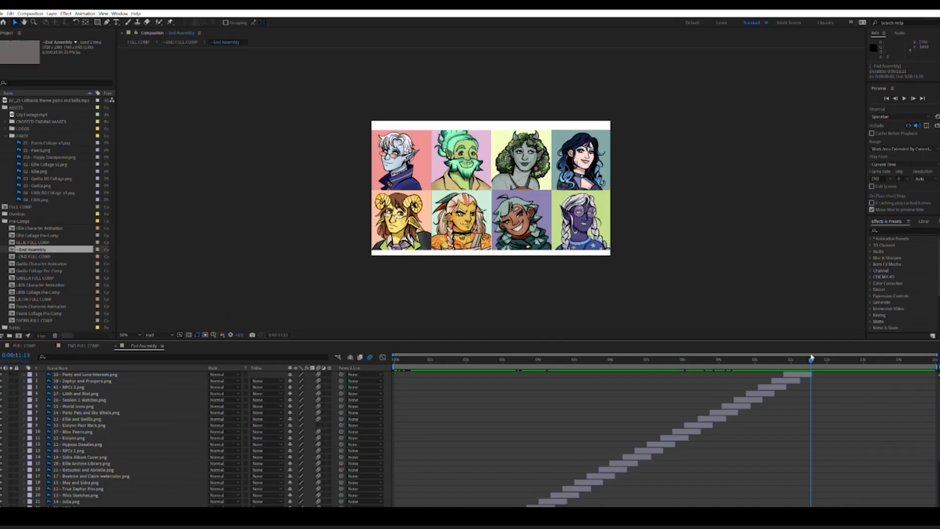
mouse_move(813, 360)
left_mouse_down()
mouse_move(791, 360)
mouse_move(813, 360)
left_mouse_up()
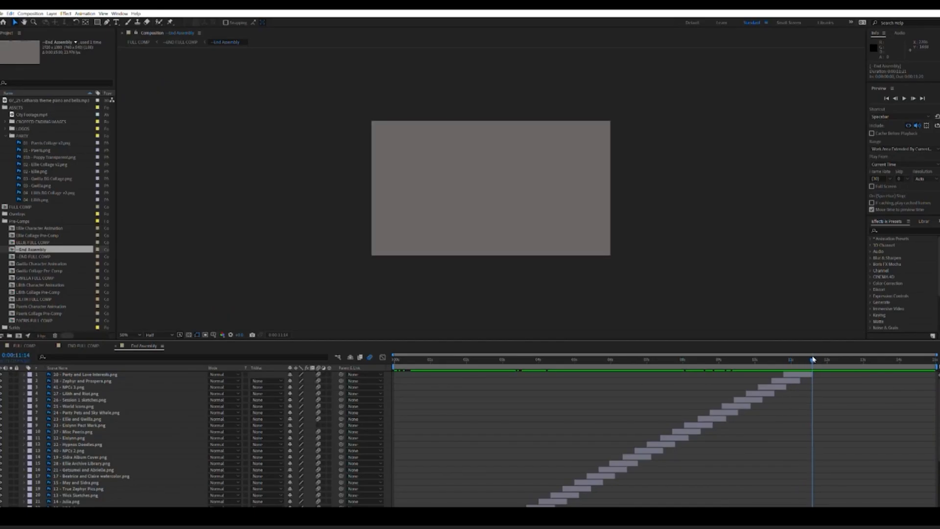
key("Home")
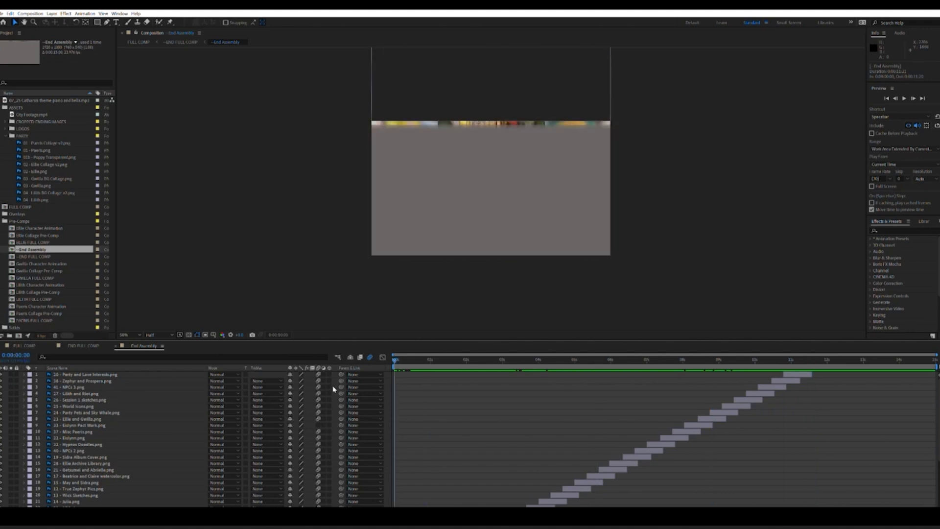
Step: Go back to END FULL COMP and switch its Top view to Custom View 3 to show the camera at an angle
left_click(116, 345)
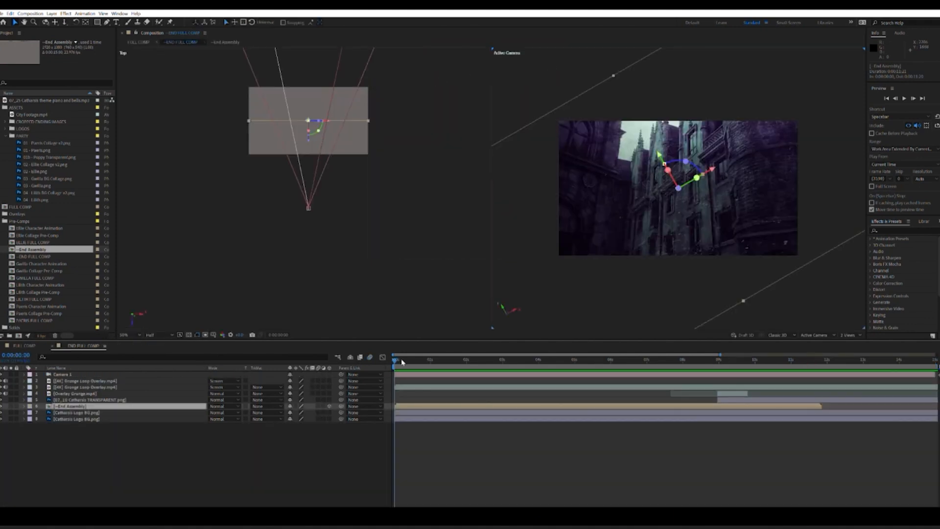
left_click(405, 374)
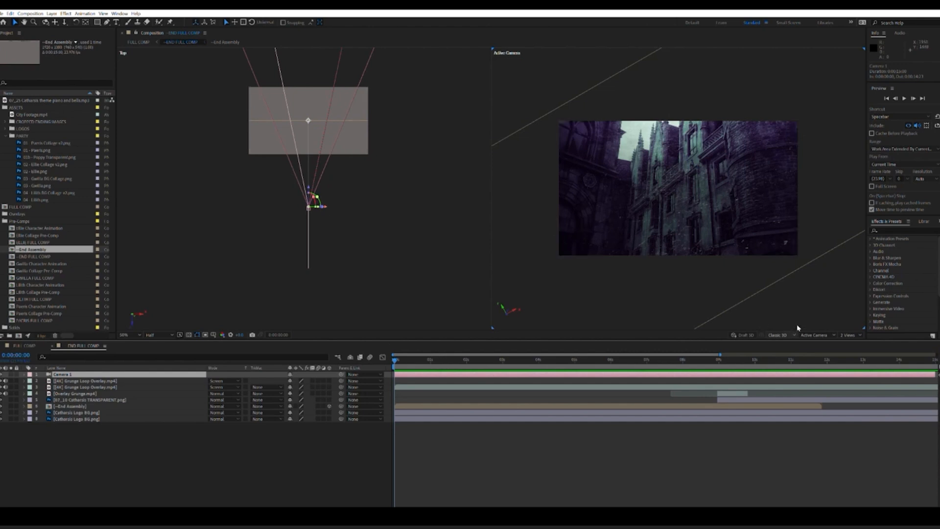
left_click(421, 242)
left_click(811, 335)
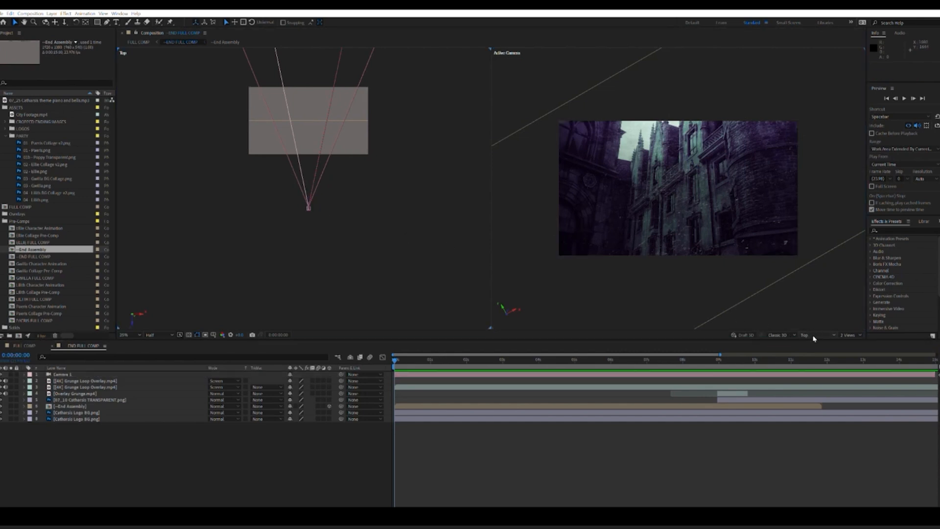
left_click(831, 413)
left_click_drag(382, 246, 363, 250)
scroll(364, 250, "down", 1)
scroll(363, 250, "up", 1)
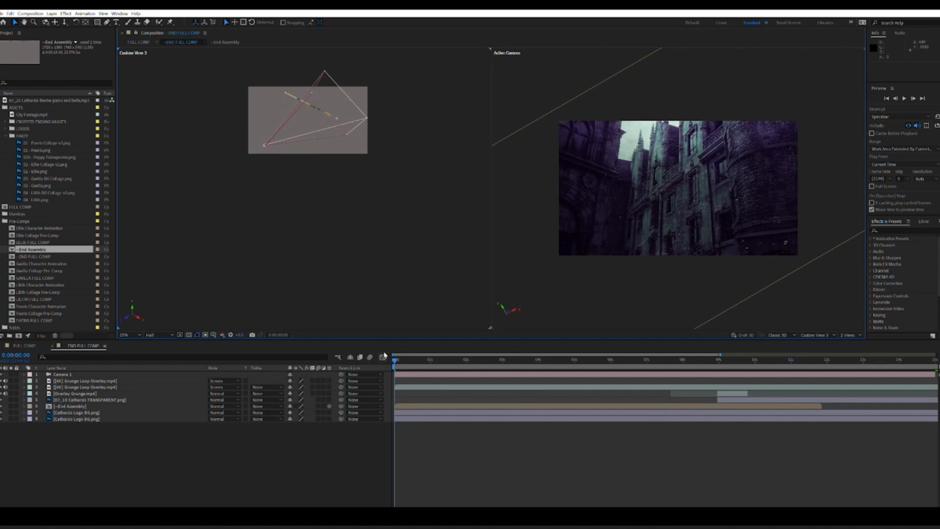
Step: Scrub the camera move in END FULL COMP, select the Overlay Grunge layer, and scrub through its transition
left_click_drag(396, 360, 456, 360)
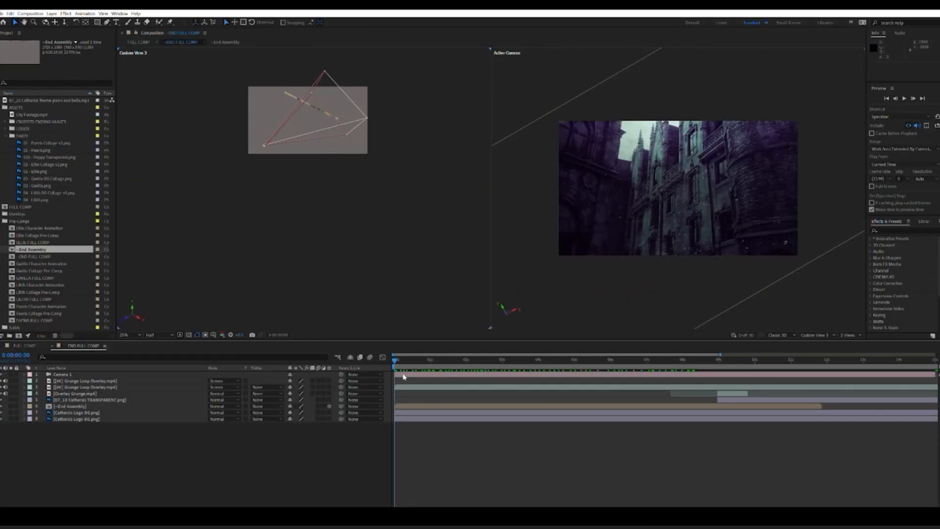
left_click_drag(403, 353, 724, 357)
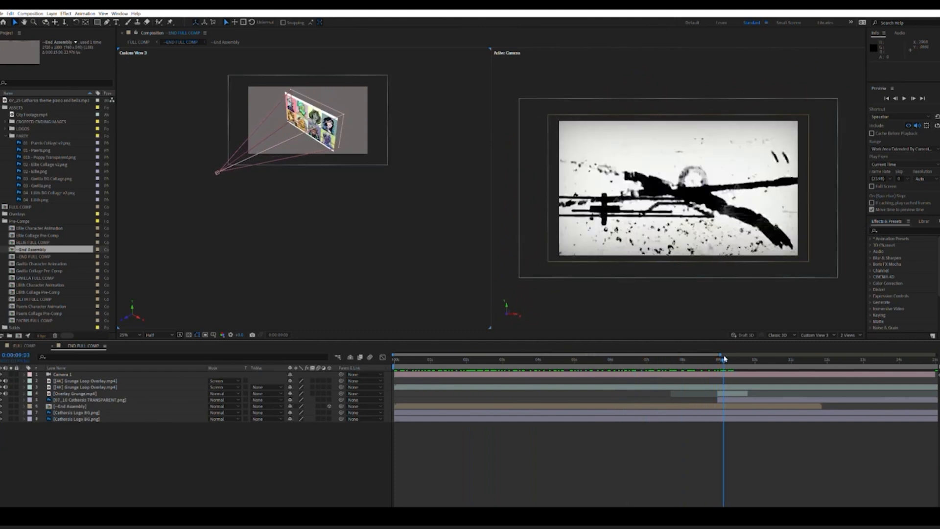
left_click(735, 394)
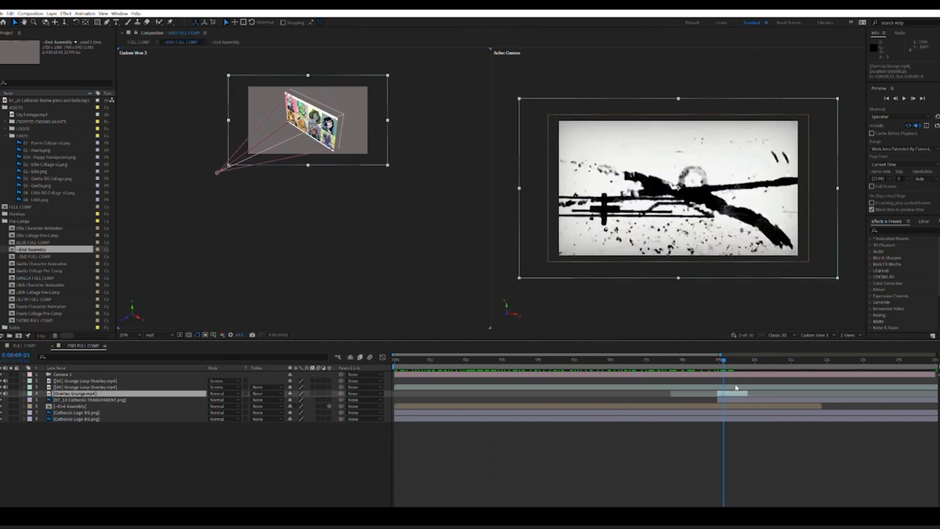
left_click_drag(724, 357, 768, 347)
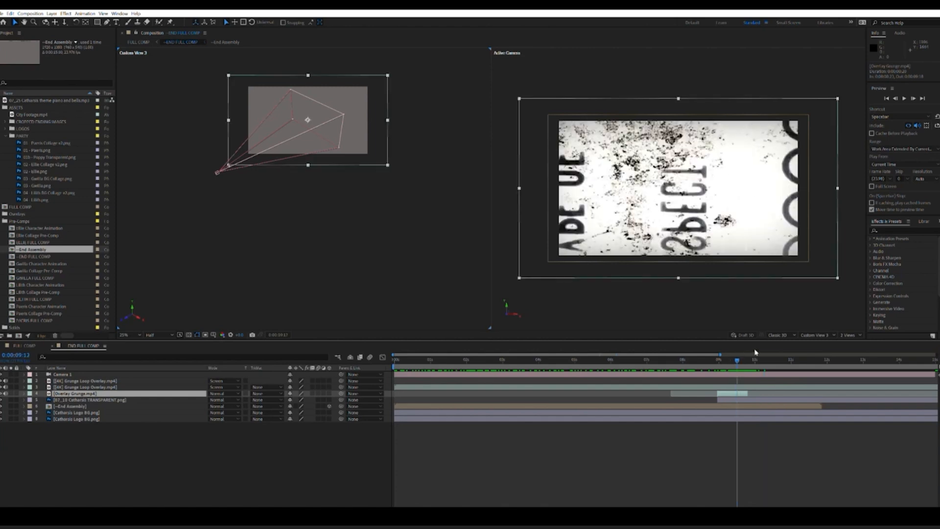
Step: Close END FULL COMP to return to FULL COMP, and scrub through the opening castle shot from its start
left_click(58, 345)
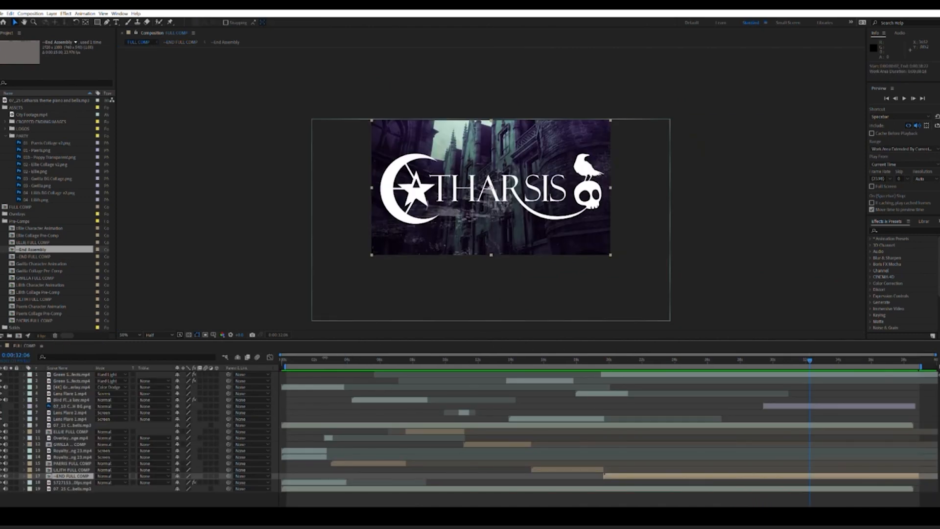
left_click(284, 359)
left_click_drag(283, 359, 283, 359)
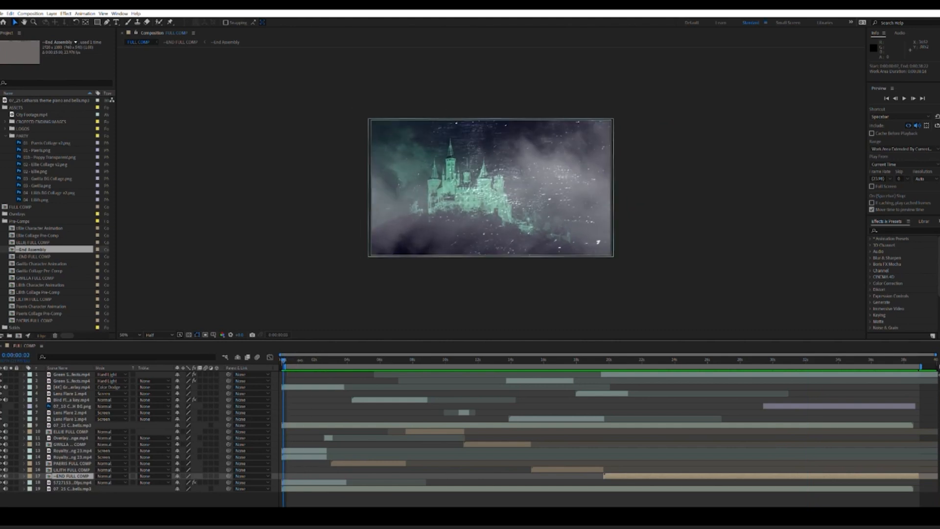
left_click_drag(309, 360, 306, 361)
left_click_drag(324, 360, 314, 361)
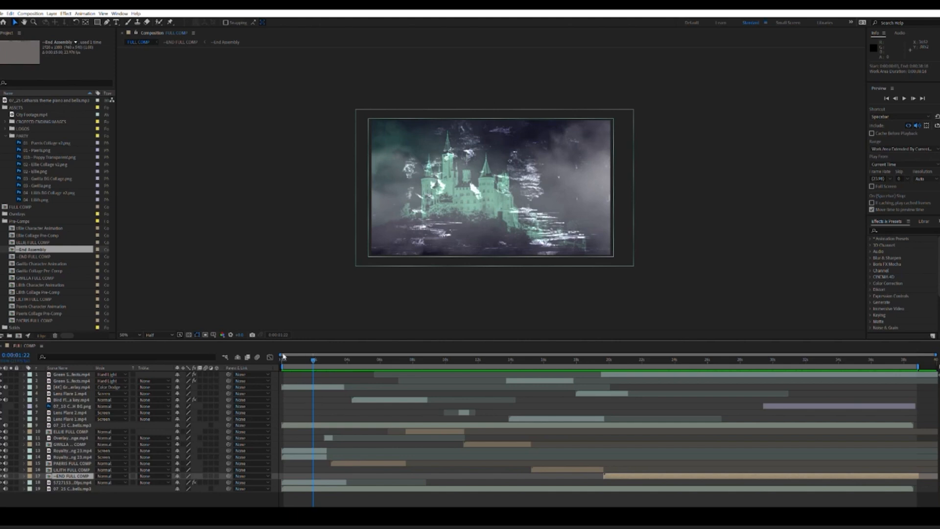
Step: Toggle the visibility of FULL COMP's second to sixth layers, including the bird, lens flare and grunge overlays
left_click(1, 406)
left_click(0, 399)
left_click(0, 393)
left_click(1, 387)
left_click(1, 380)
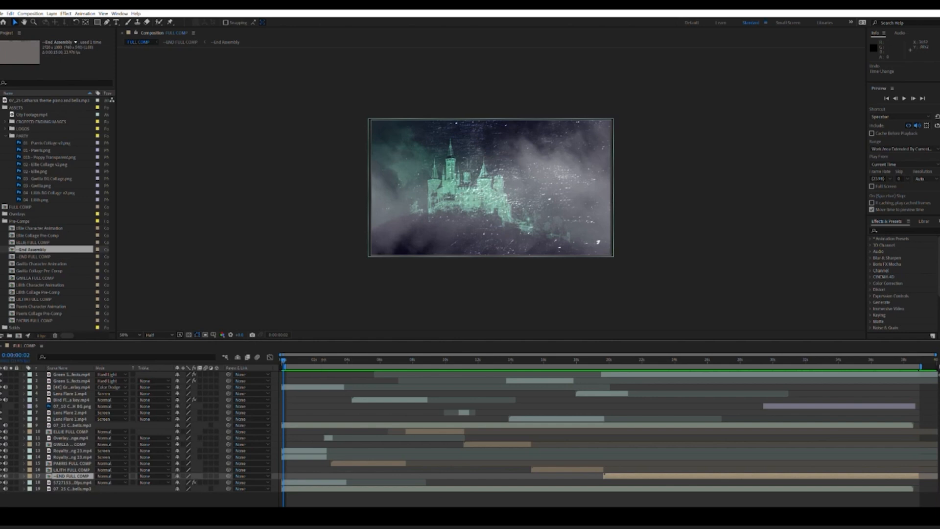
Step: Scrub FULL COMP's overlay sections, then view the green-screen bird flock and blue butterfly source footage from the overlays folder and close it
left_click(369, 357)
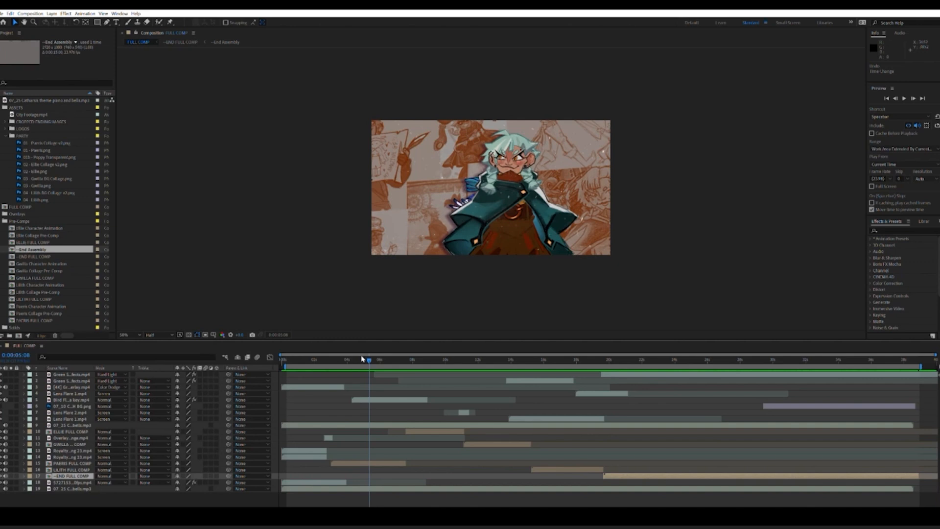
left_click_drag(368, 359, 564, 361)
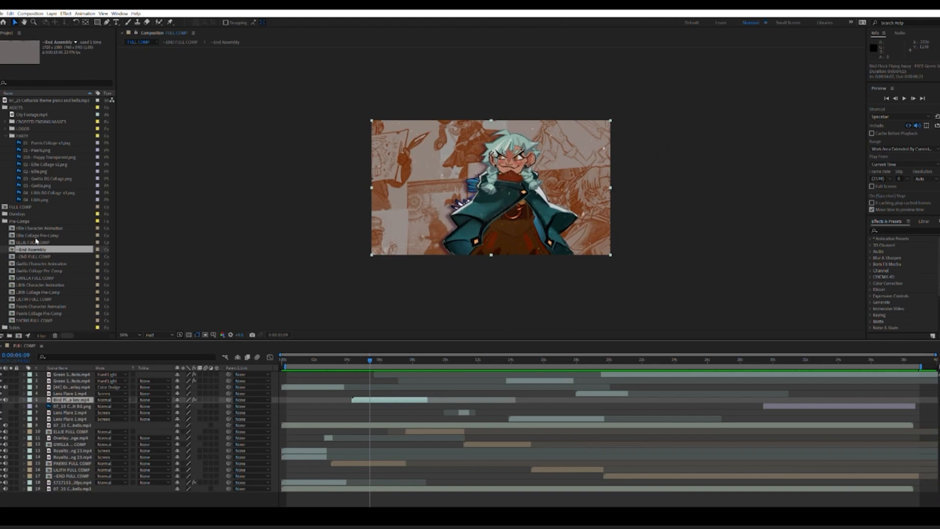
left_click(3, 220)
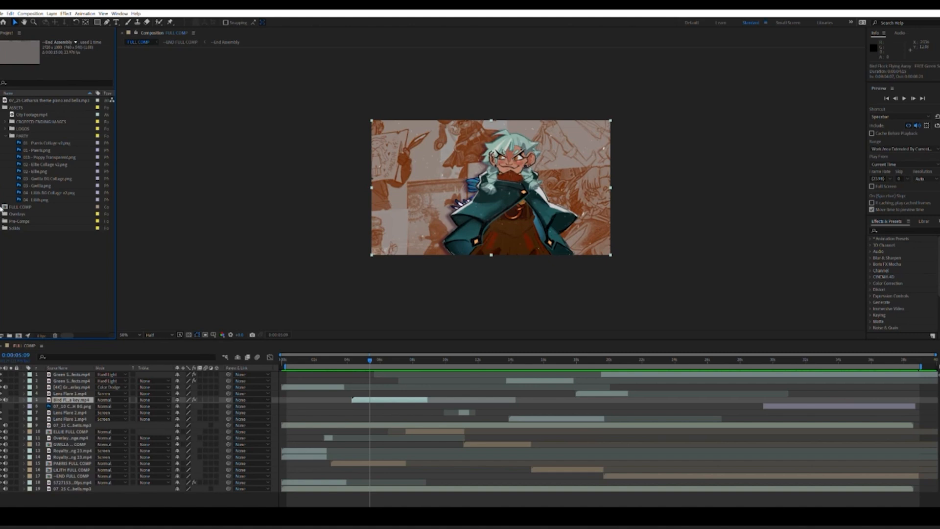
left_click(1, 213)
double_click(39, 235)
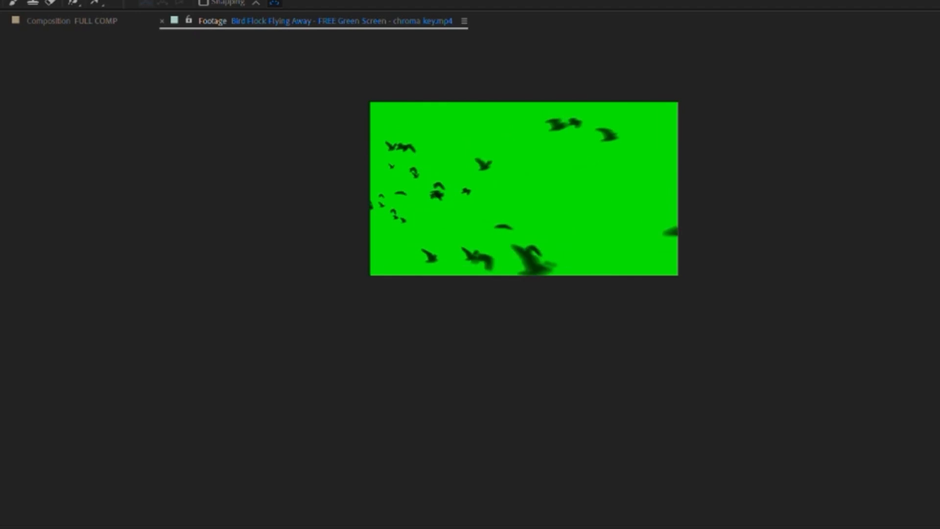
double_click(1, 392)
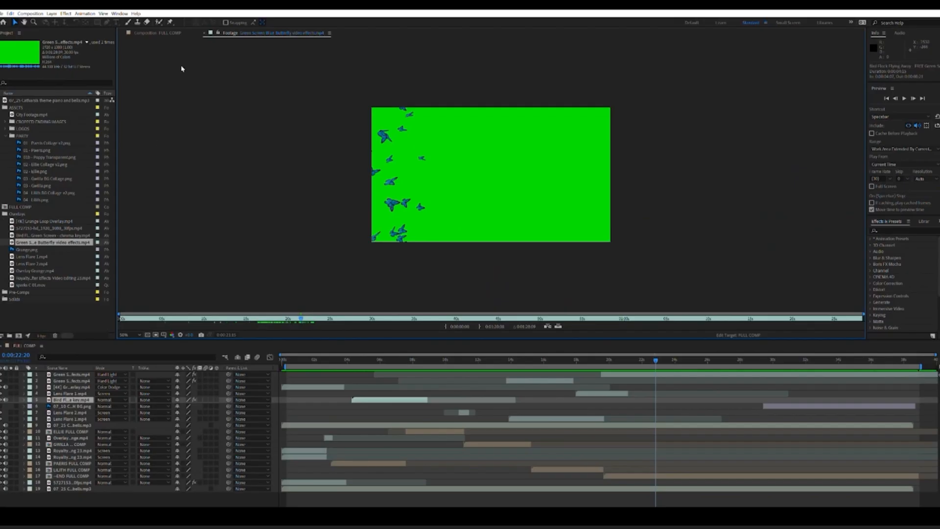
left_click(206, 33)
Step: At Lilith's section, set the second green-screen butterfly layer's blending mode to Normal and inspect the butterflies up close
left_click_drag(396, 359, 539, 359)
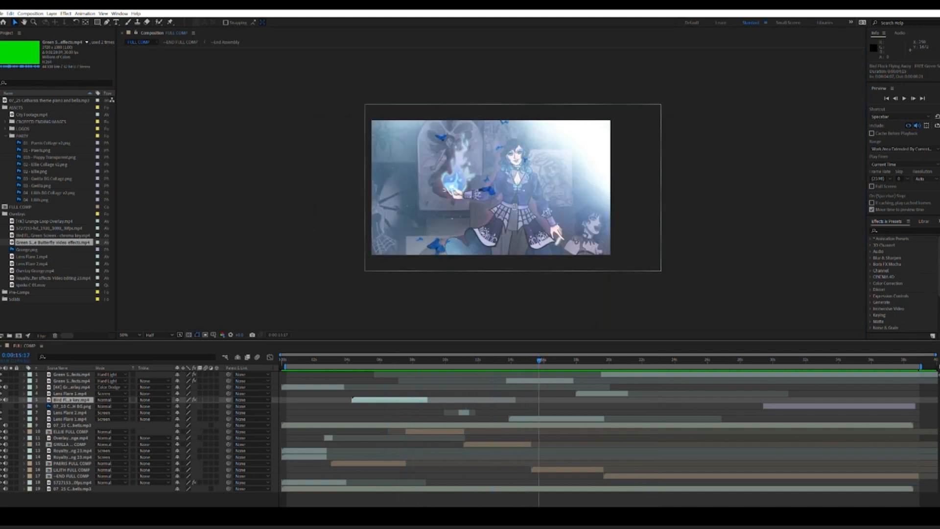
left_click(545, 380)
left_click(110, 374)
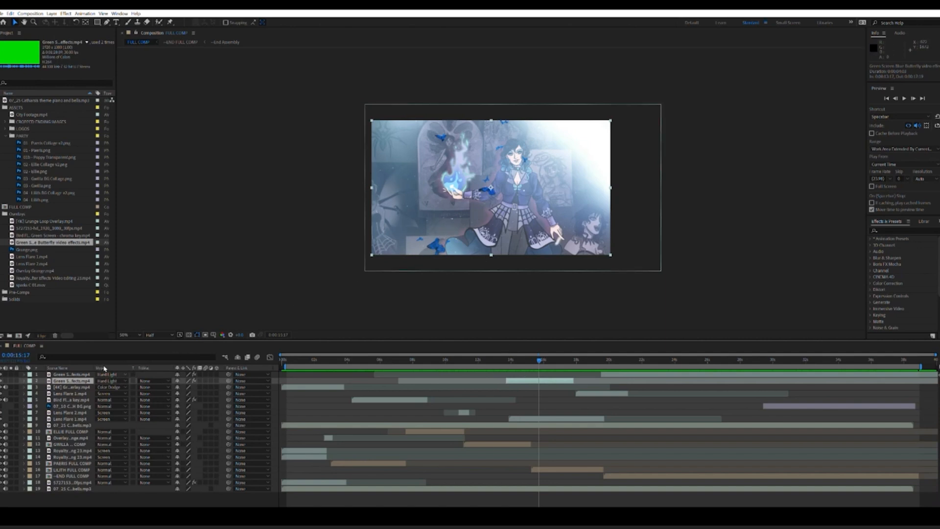
left_click(114, 68)
scroll(495, 205, "up", 3)
scroll(494, 206, "down", 1)
left_click_drag(536, 357, 537, 356)
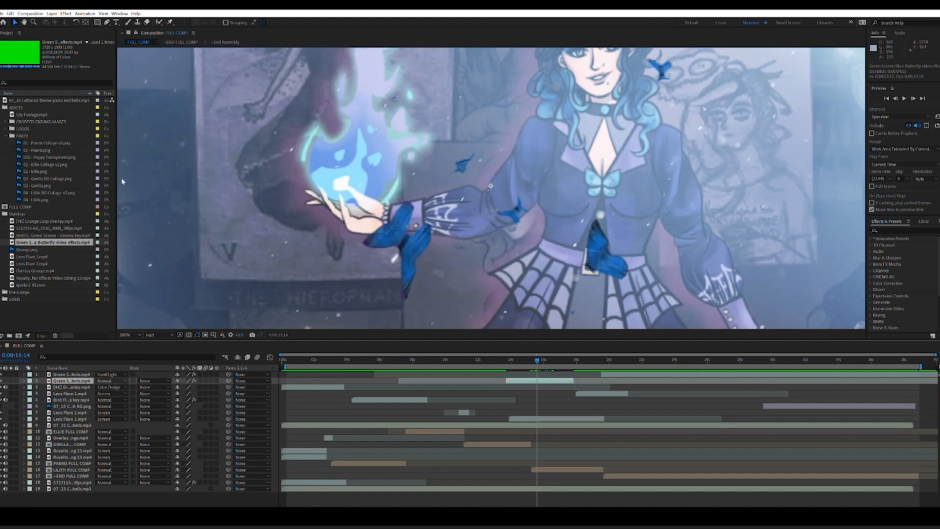
Step: Set the second green-screen butterfly layer's blending mode back to Hard Light and view the whole frame
left_click(120, 217)
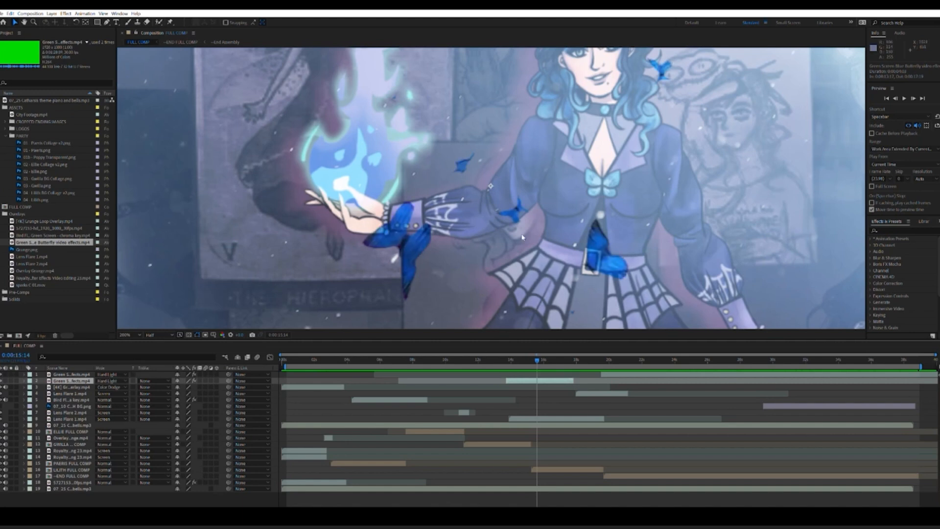
scroll(482, 252, "down", 2)
scroll(482, 251, "up", 2)
scroll(483, 252, "down", 2)
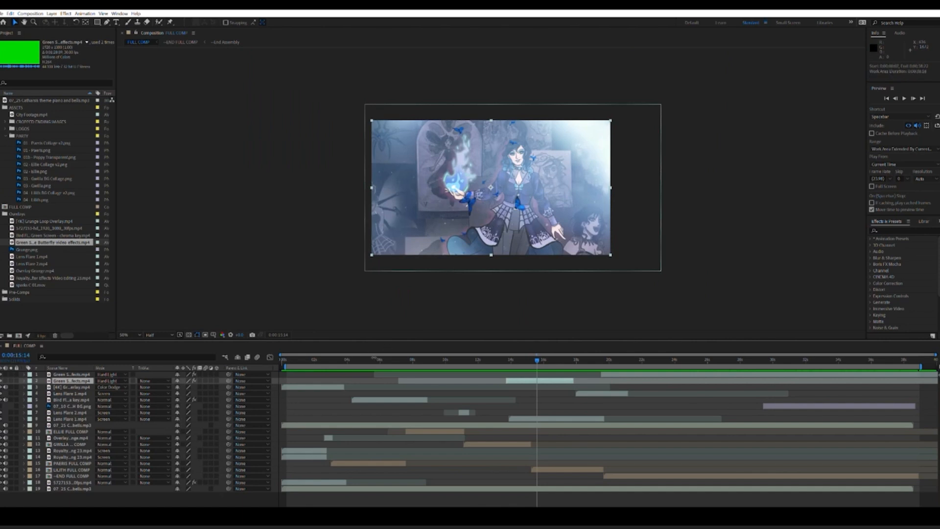
Step: At 0:00:11:05, try the Normal blending mode on the green lens flare layer and undo the change
left_click_drag(368, 355, 465, 343)
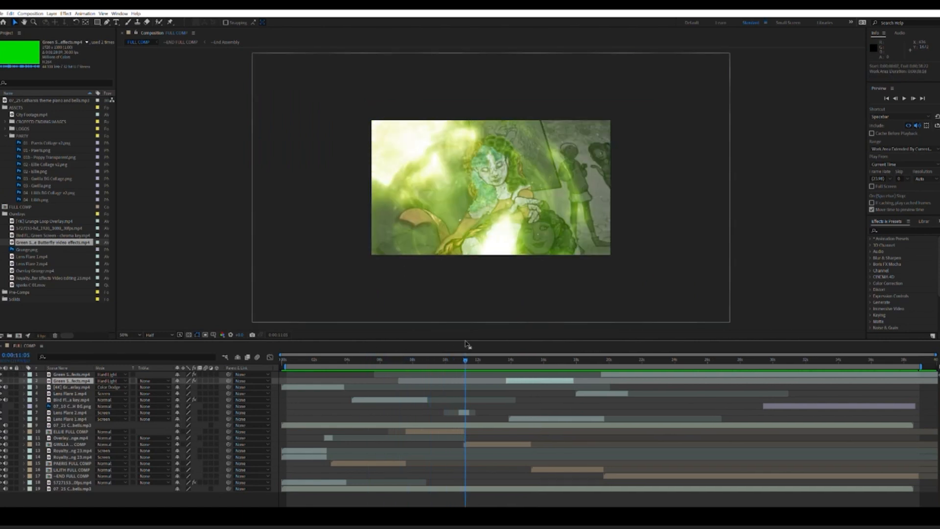
left_click(465, 412)
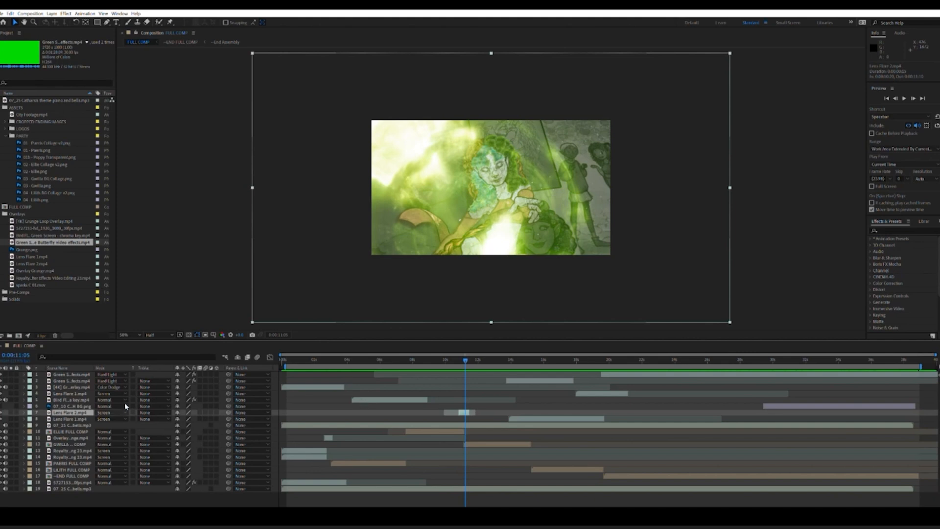
left_click(116, 98)
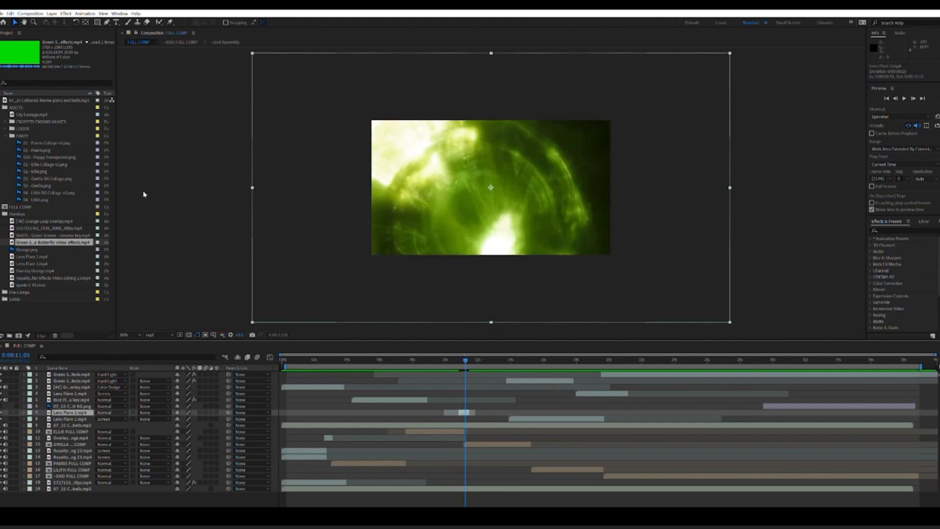
key("ctrl+z")
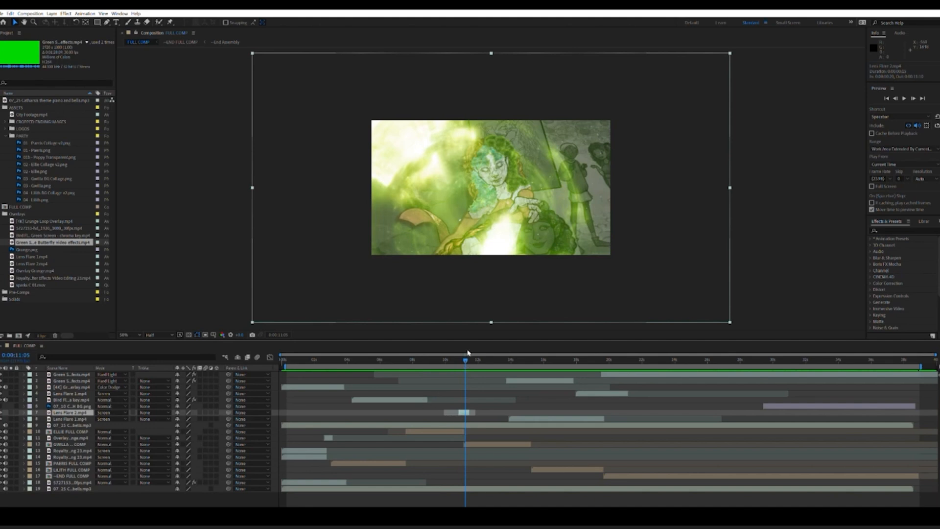
Step: Play FULL COMP through Lilith's section into the ending character shots, and return to the start of the timeline
key("space")
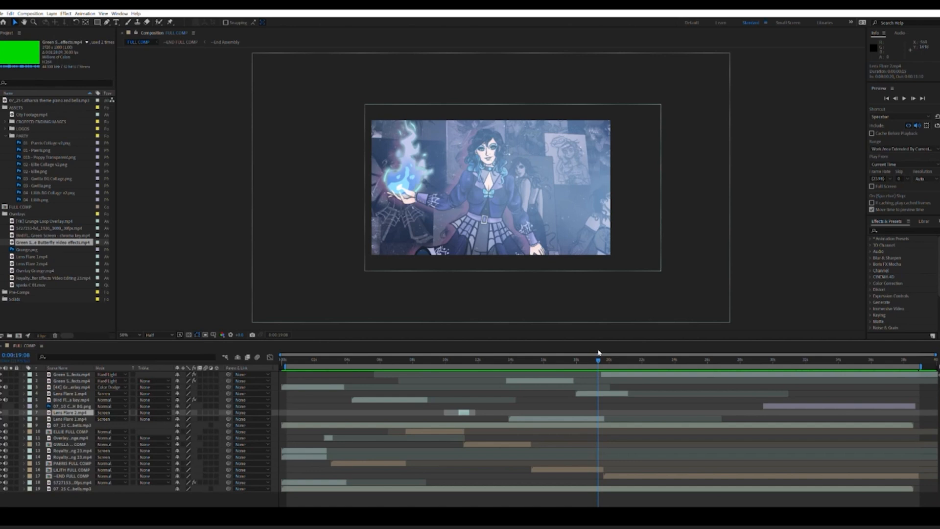
key("space")
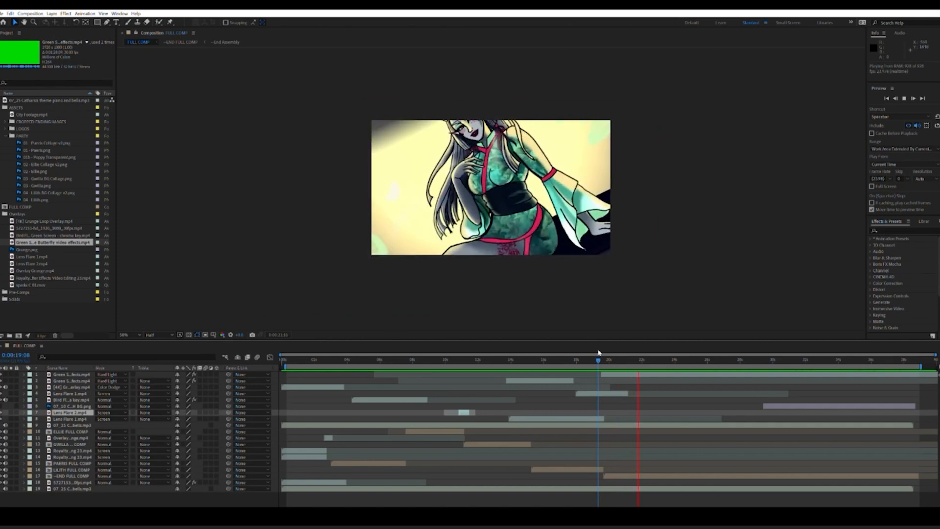
key("space")
left_click(282, 361)
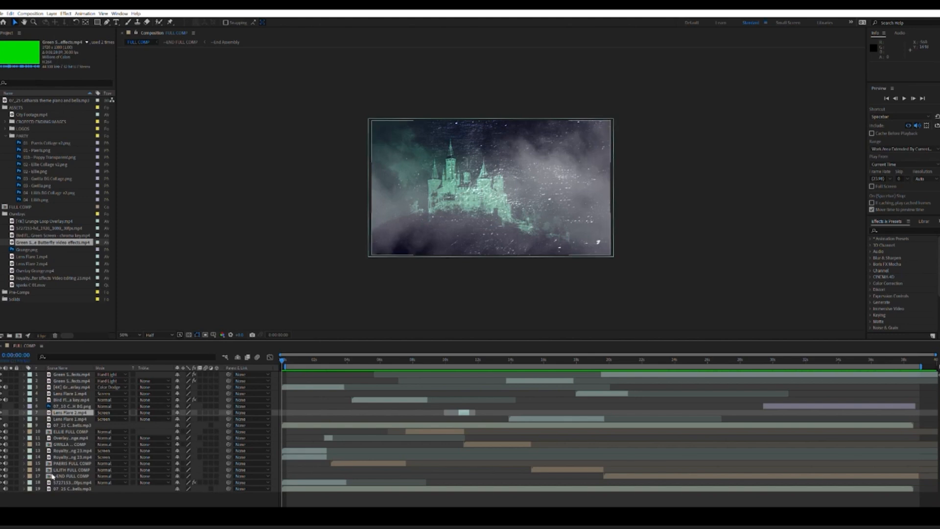
Step: Inspect the castle footage layer's Tint effect, compare the opening shot without the tint, and collapse the layer's properties
left_click(30, 482)
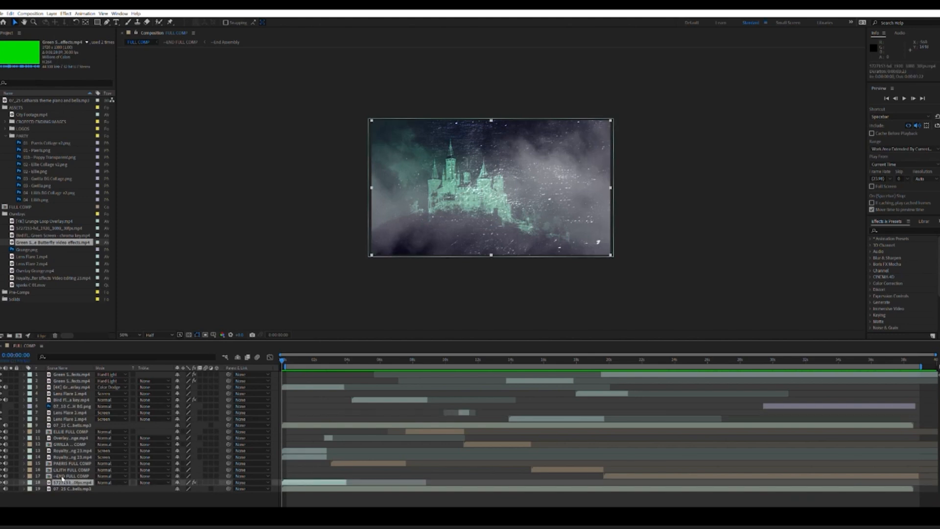
left_click(24, 483)
scroll(109, 459, "down", 1)
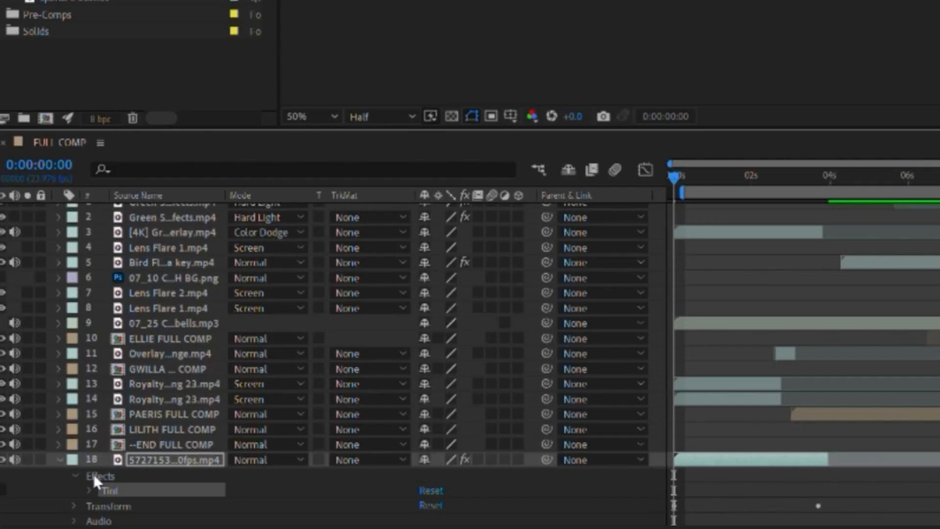
left_click(90, 490)
scroll(333, 411, "down", 3)
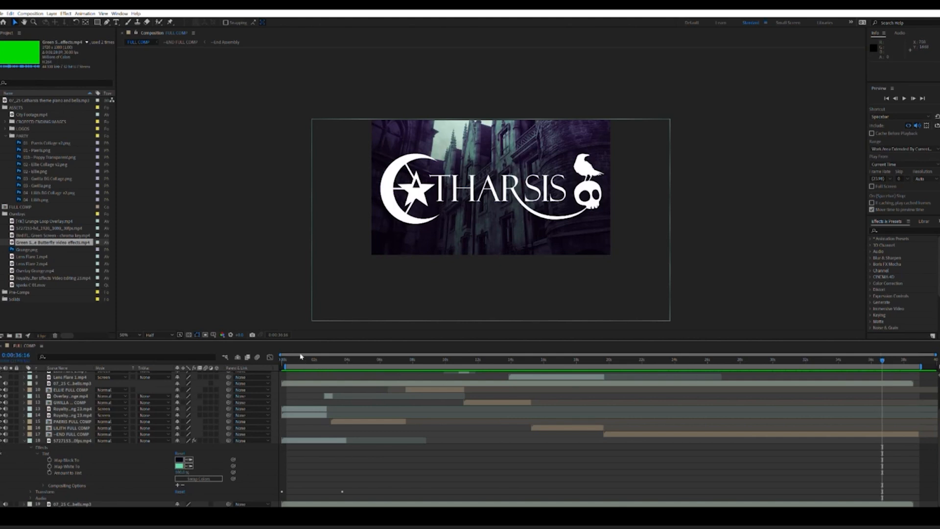
left_click_drag(298, 359, 290, 361)
left_click(21, 440)
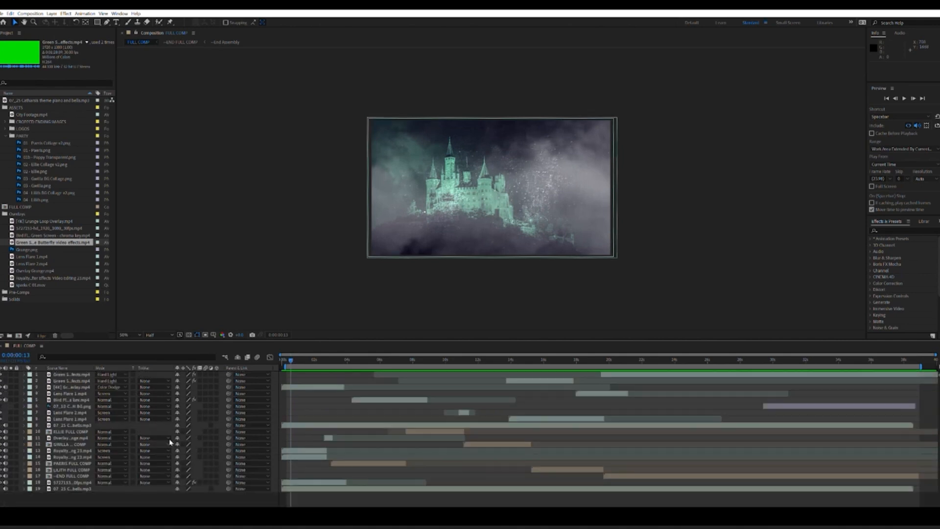
Step: Select the two Screen-mode fog layers in turn, and play the opening castle shot from its start
left_click(38, 455)
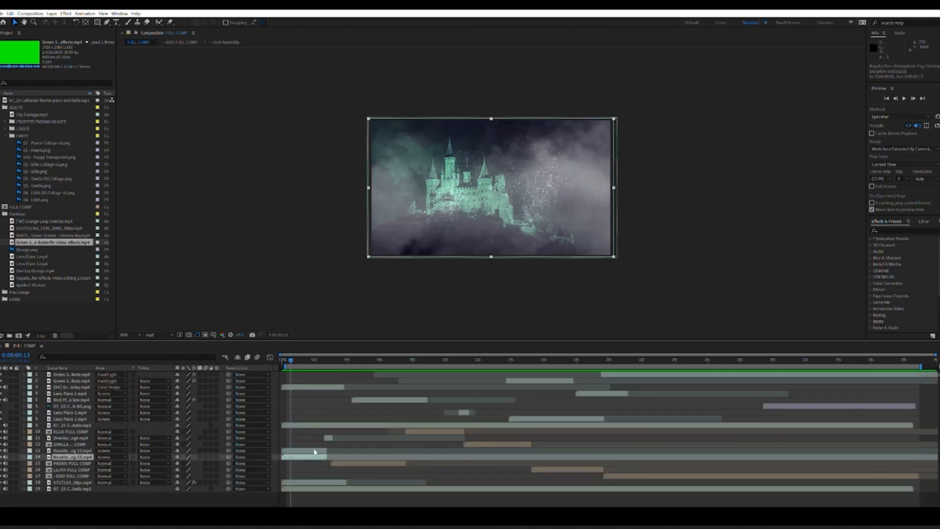
left_click(83, 449)
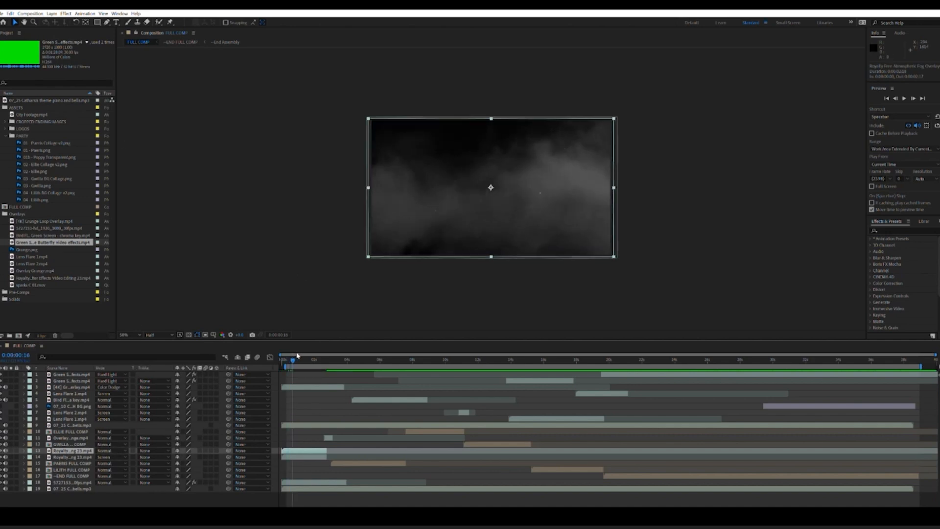
left_click_drag(297, 356, 275, 358)
key("ctrl+z")
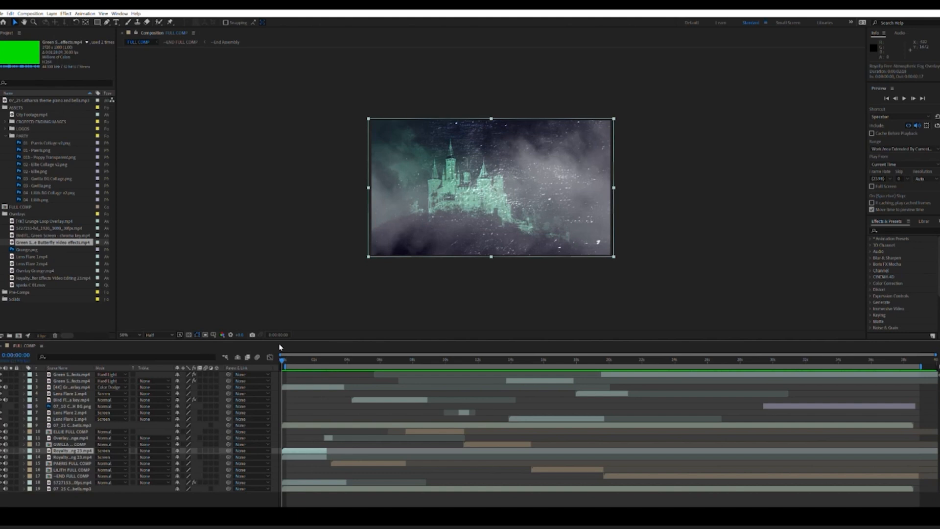
key("space")
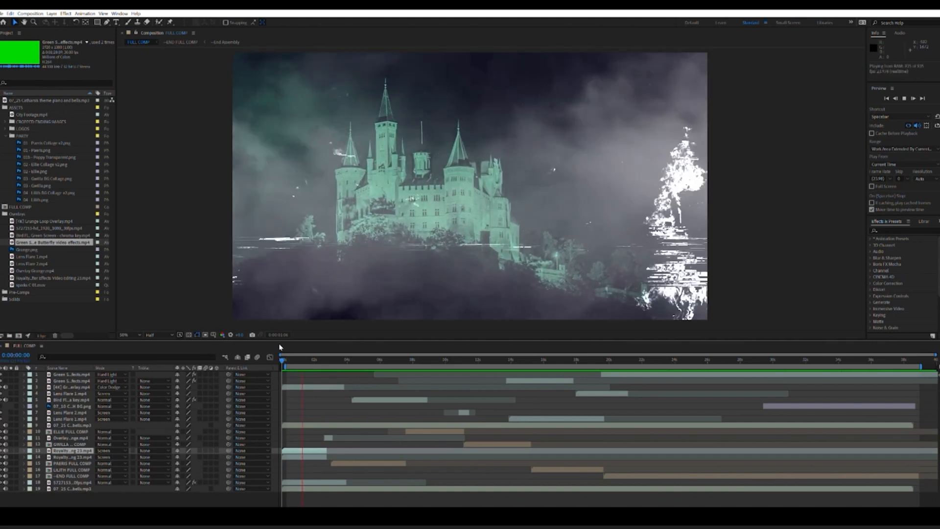